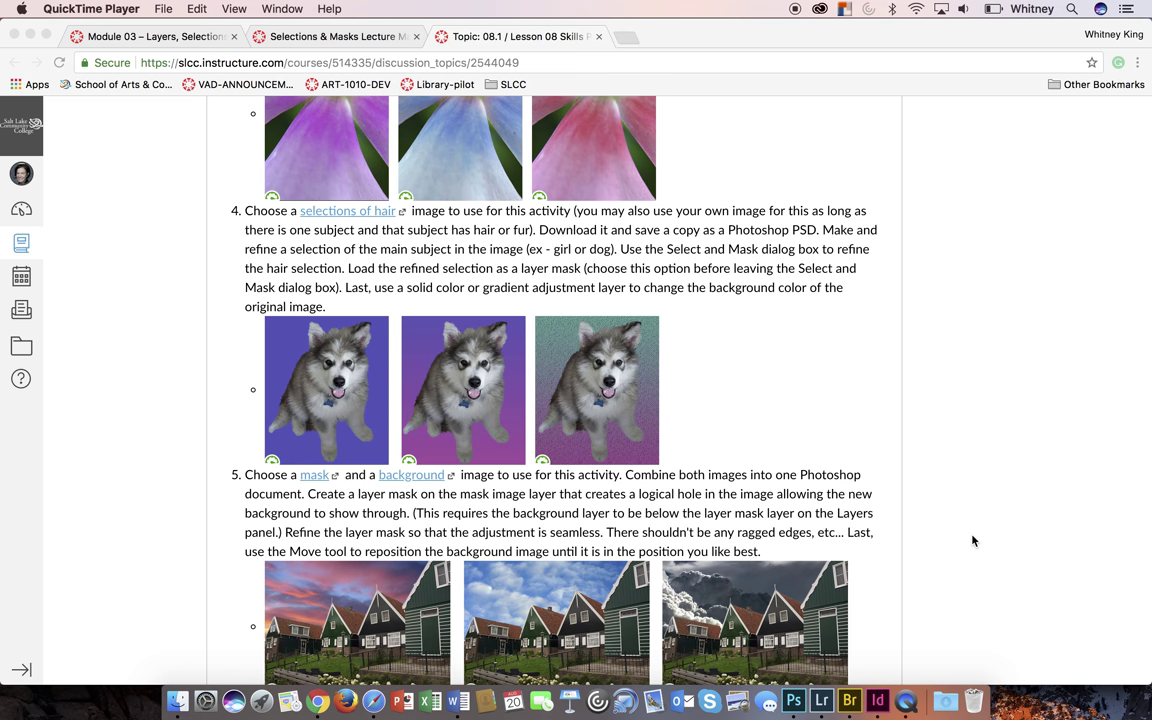
Switch to Photoshop and view the hair practice PSD with its Background copy layer.
click(793, 701)
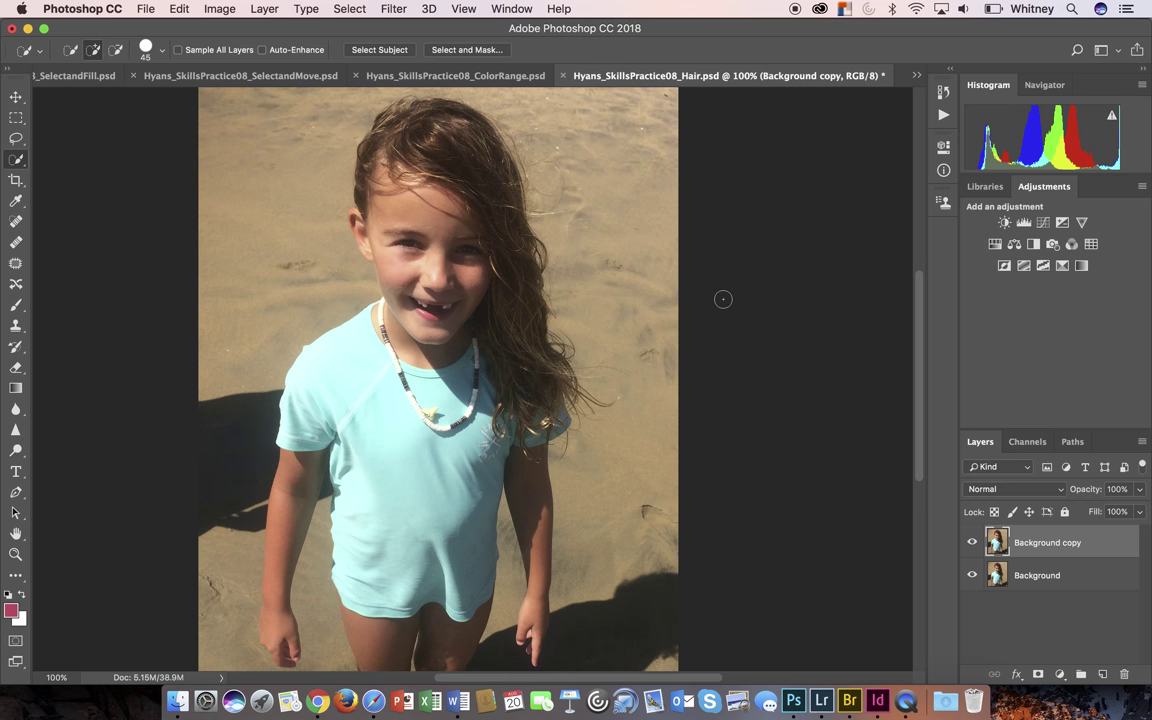
scroll(723, 298, up, 2)
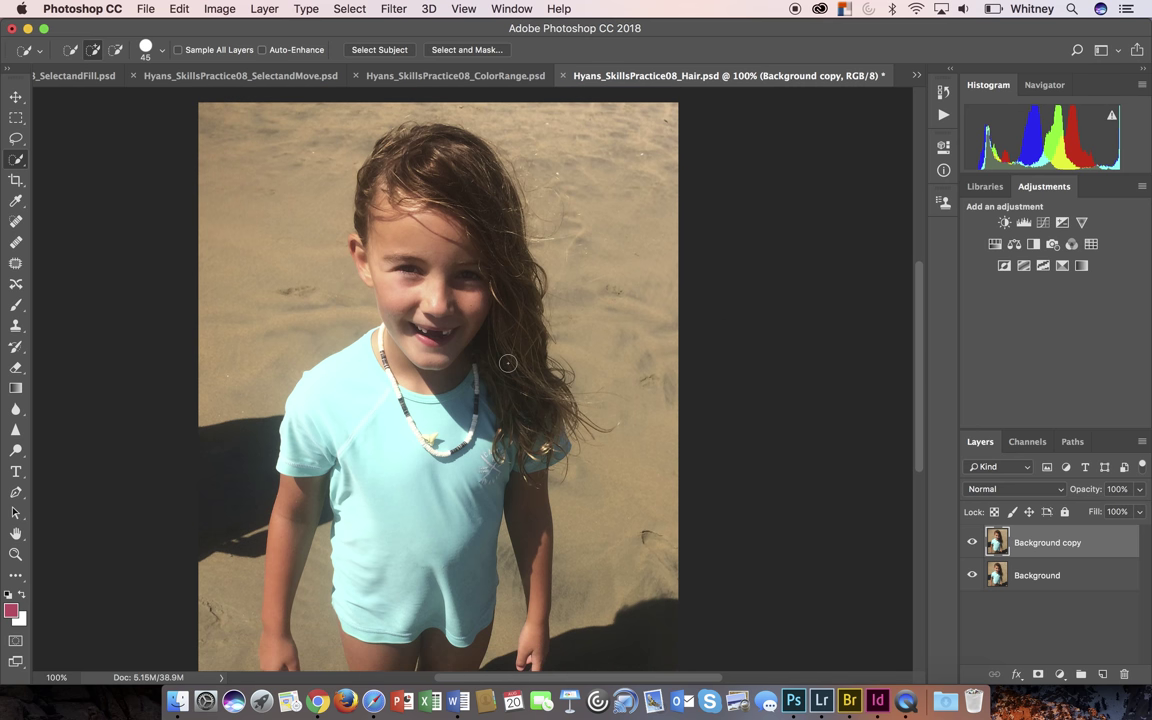
scroll(720, 409, down, 5)
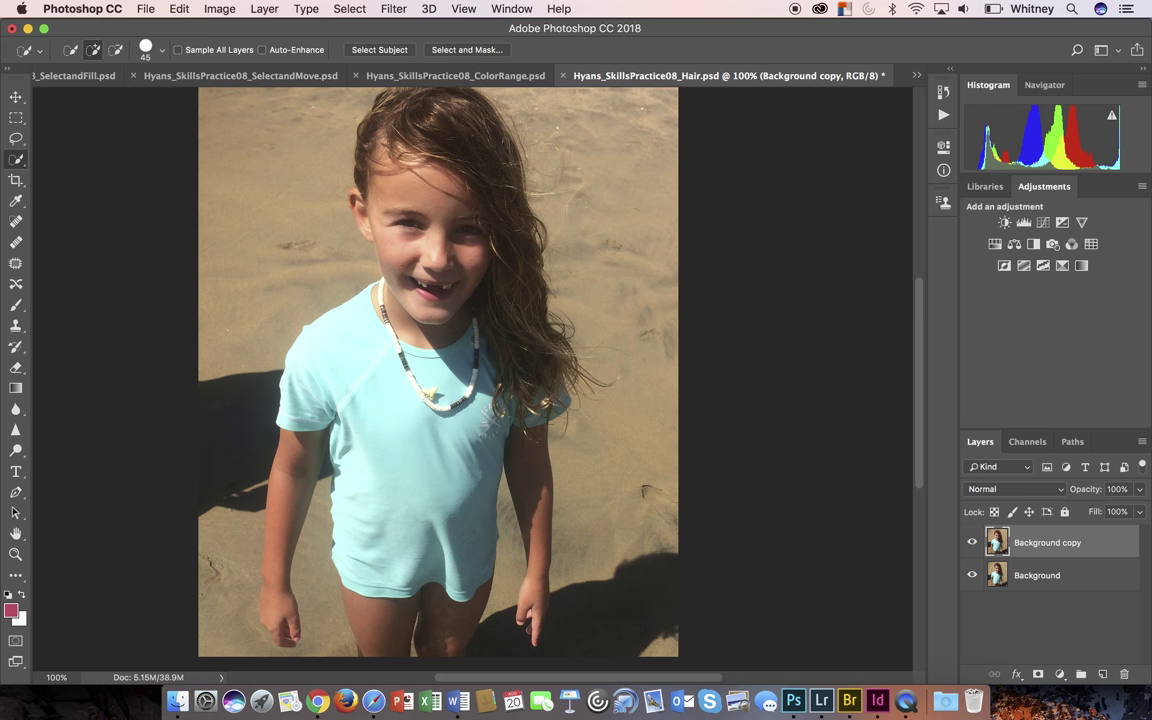
Load the saved 'non-refined selection' channel as the selection around the girl.
click(349, 10)
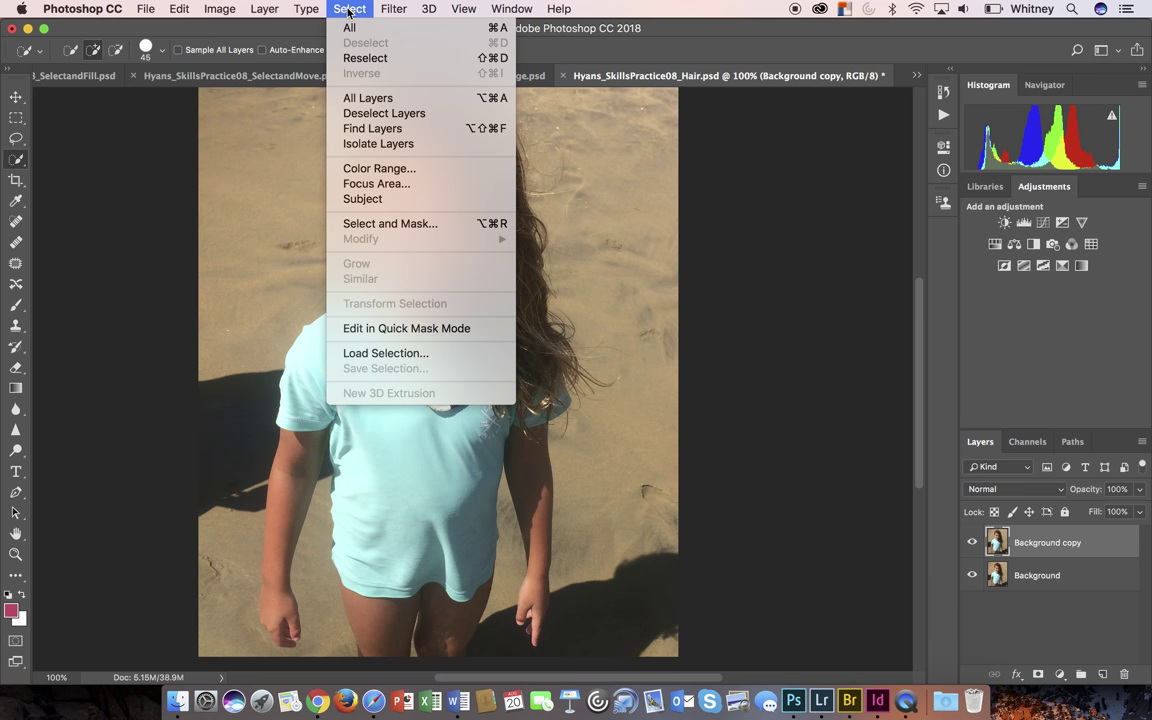
click(370, 356)
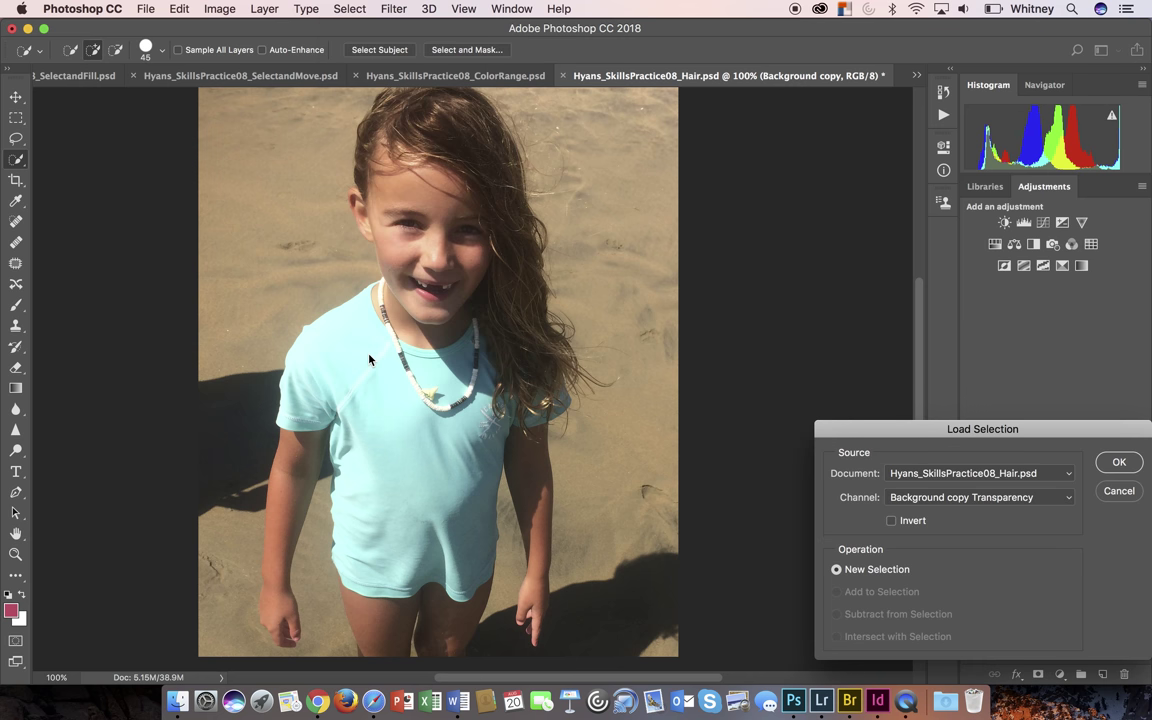
click(1051, 503)
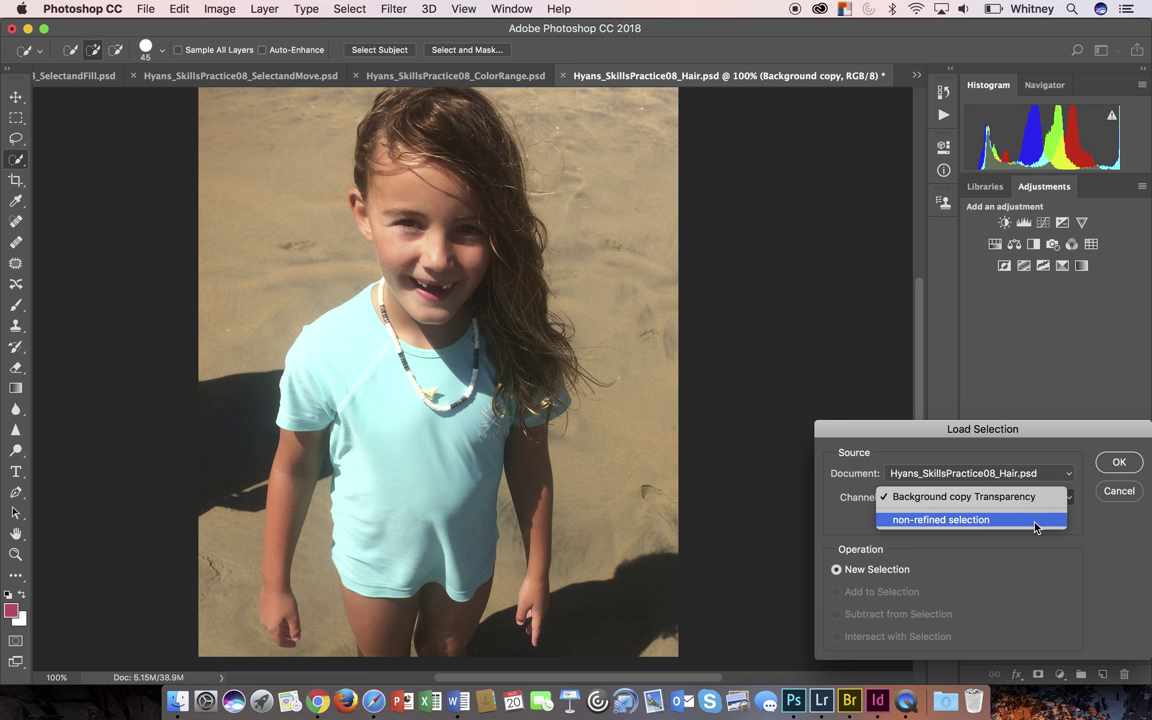
click(1035, 520)
click(1119, 463)
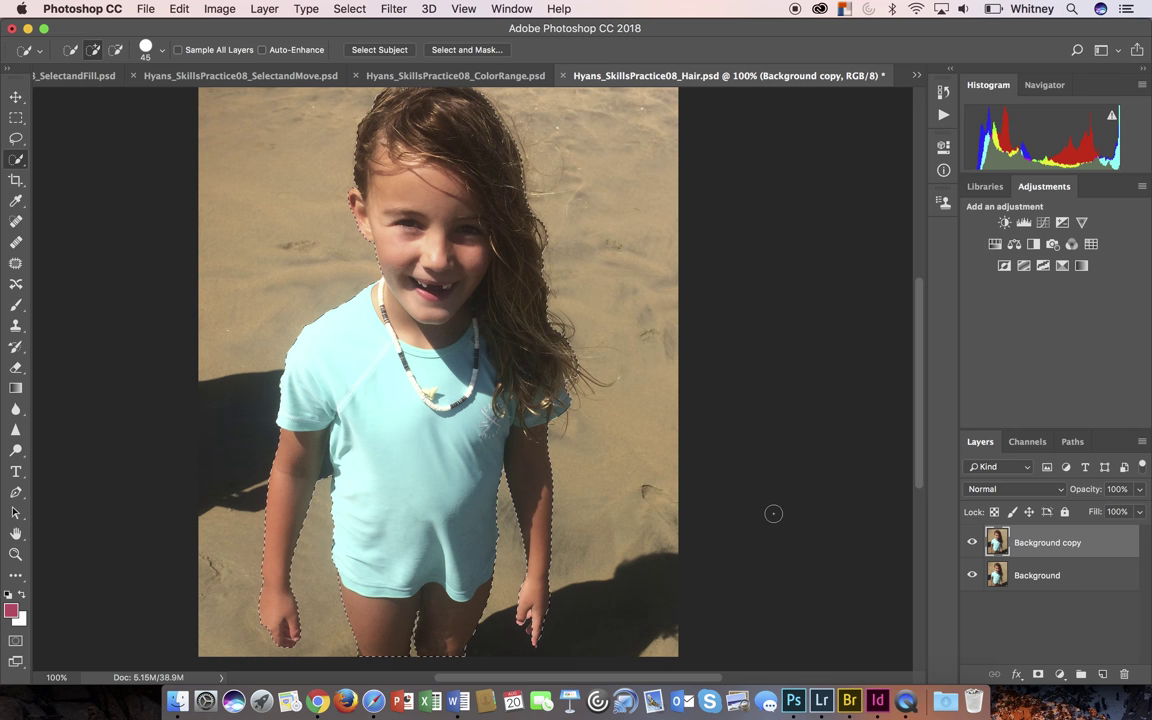
scroll(773, 512, up, 2)
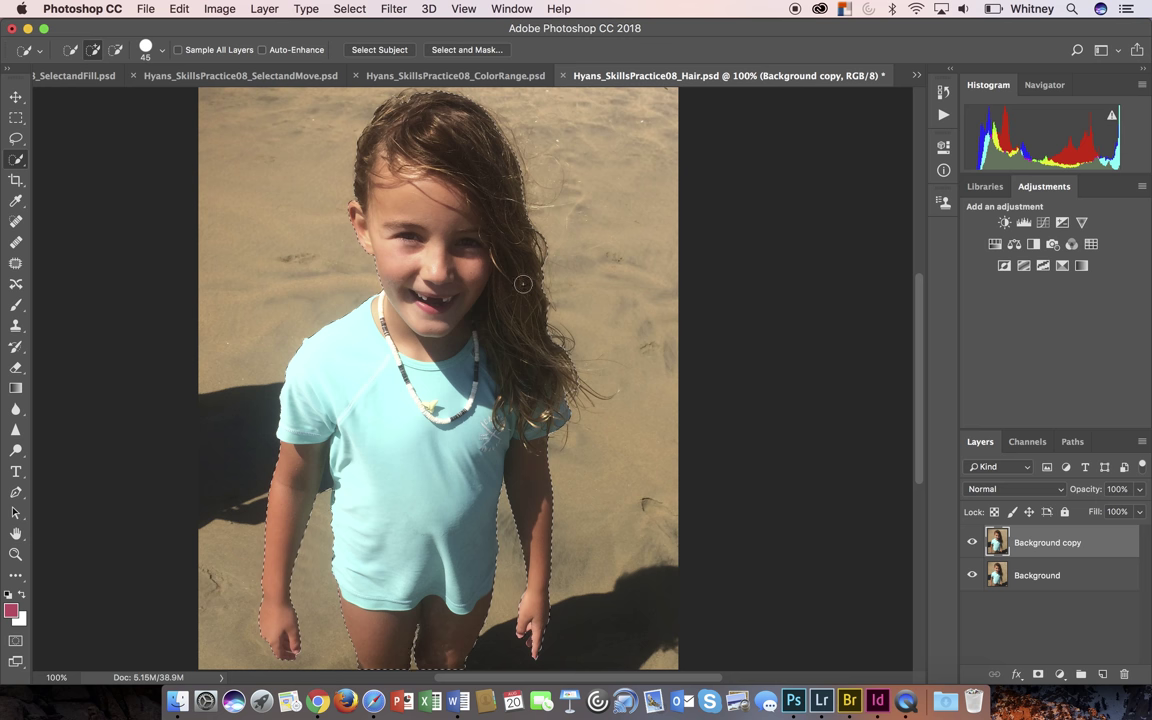
scroll(544, 394, down, 3)
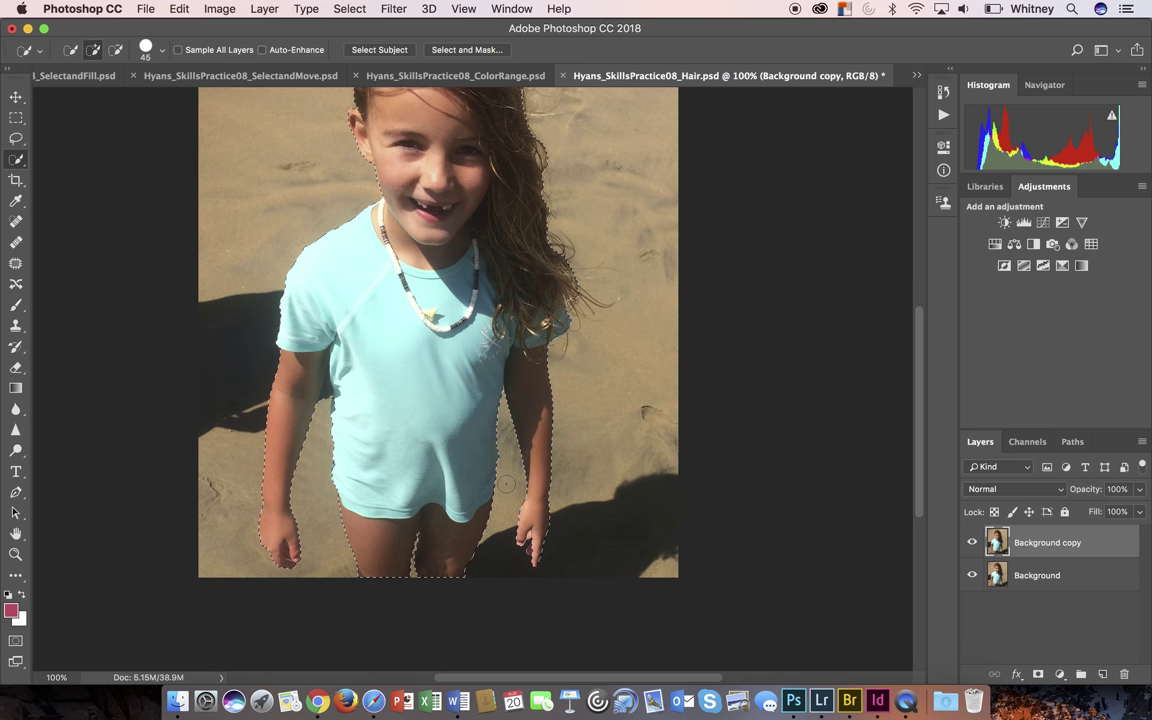
scroll(637, 440, up, 2)
scroll(637, 440, up, 2)
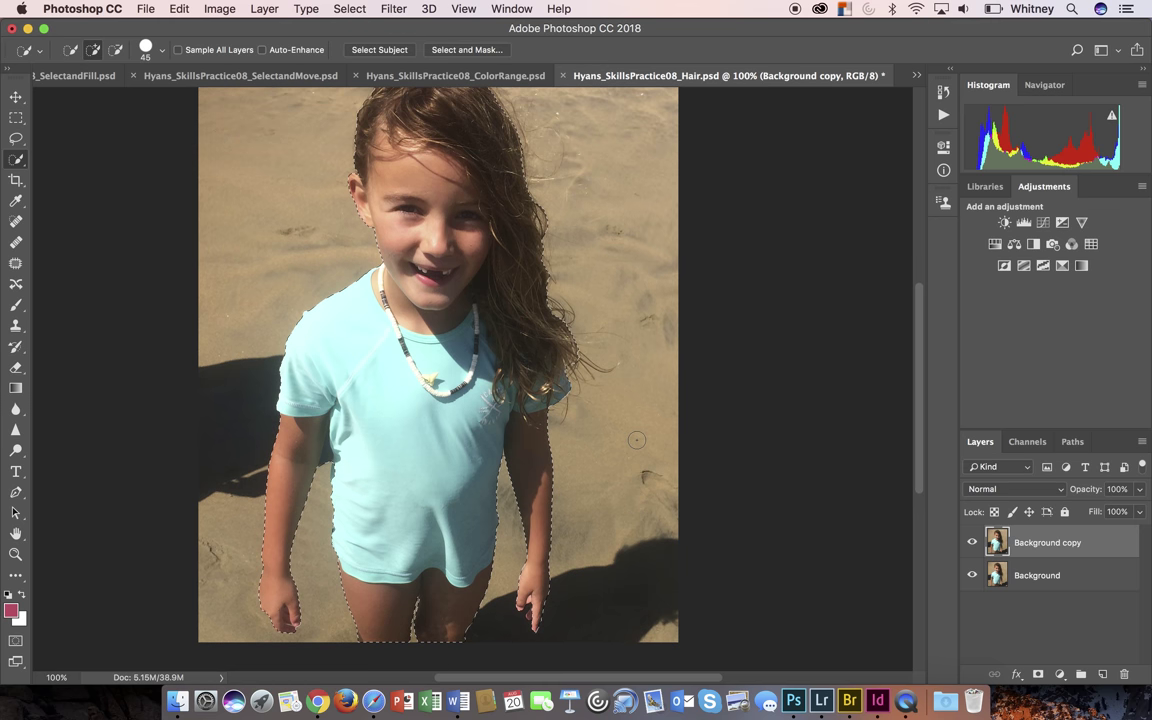
scroll(637, 440, up, 1)
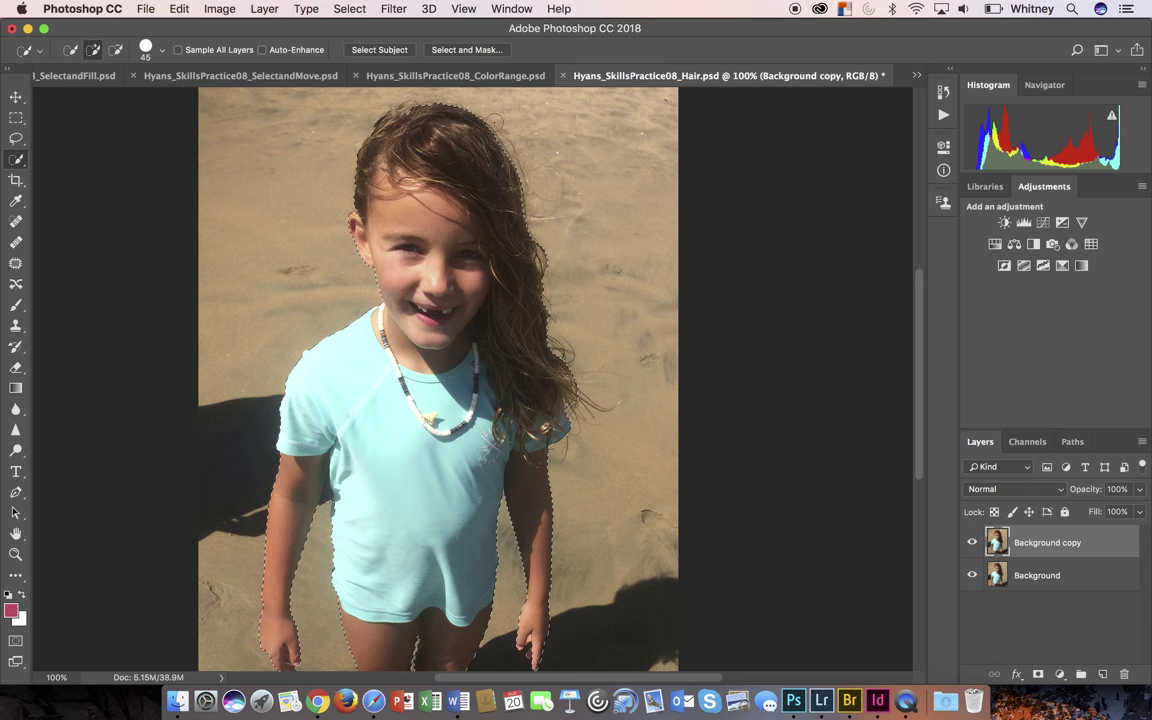
Open Select and Mask and preview the selection in the On Layers view.
click(480, 52)
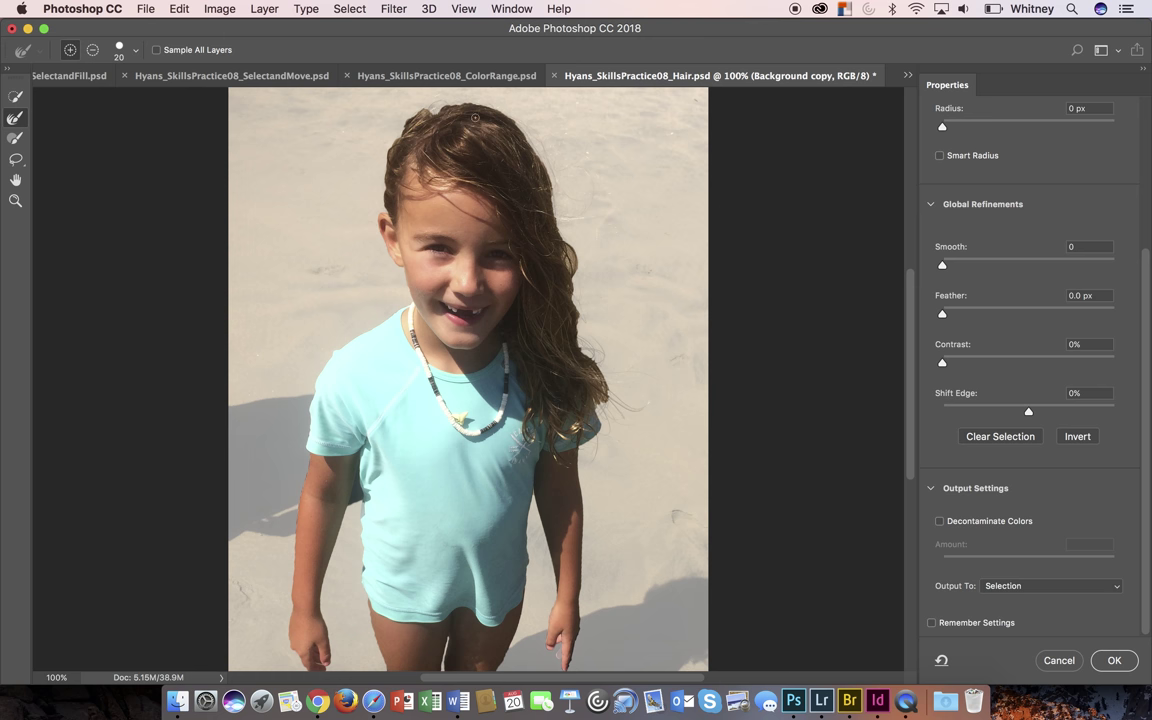
scroll(985, 229, up, 5)
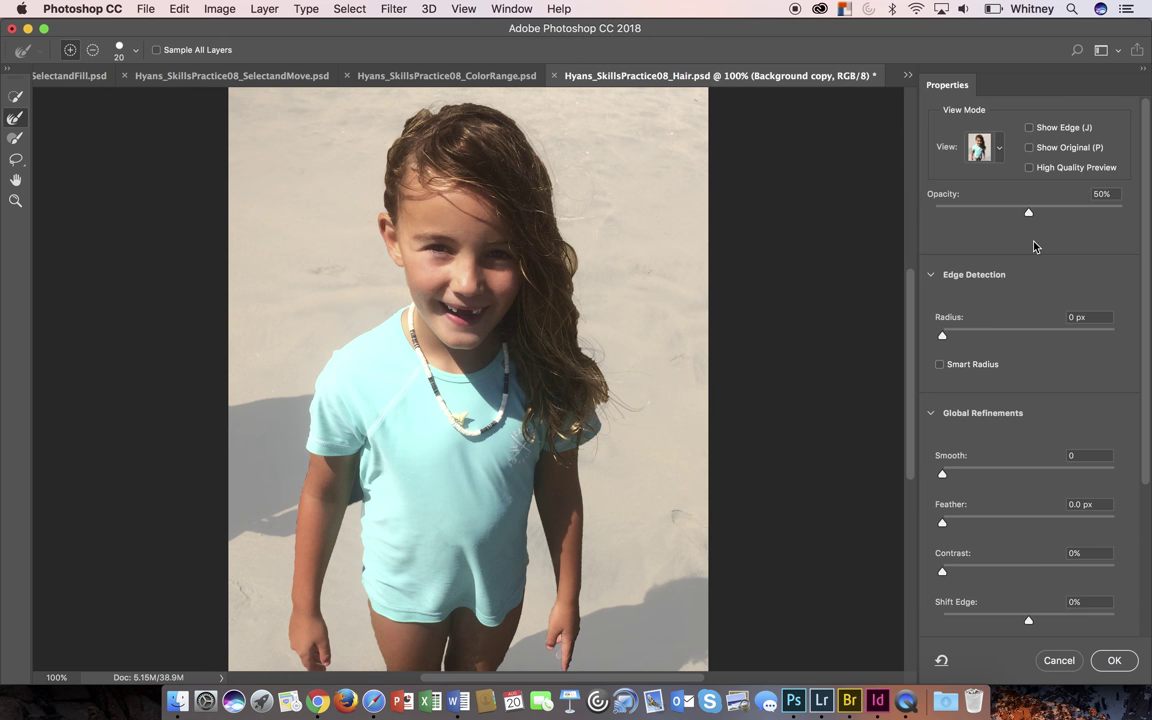
click(997, 148)
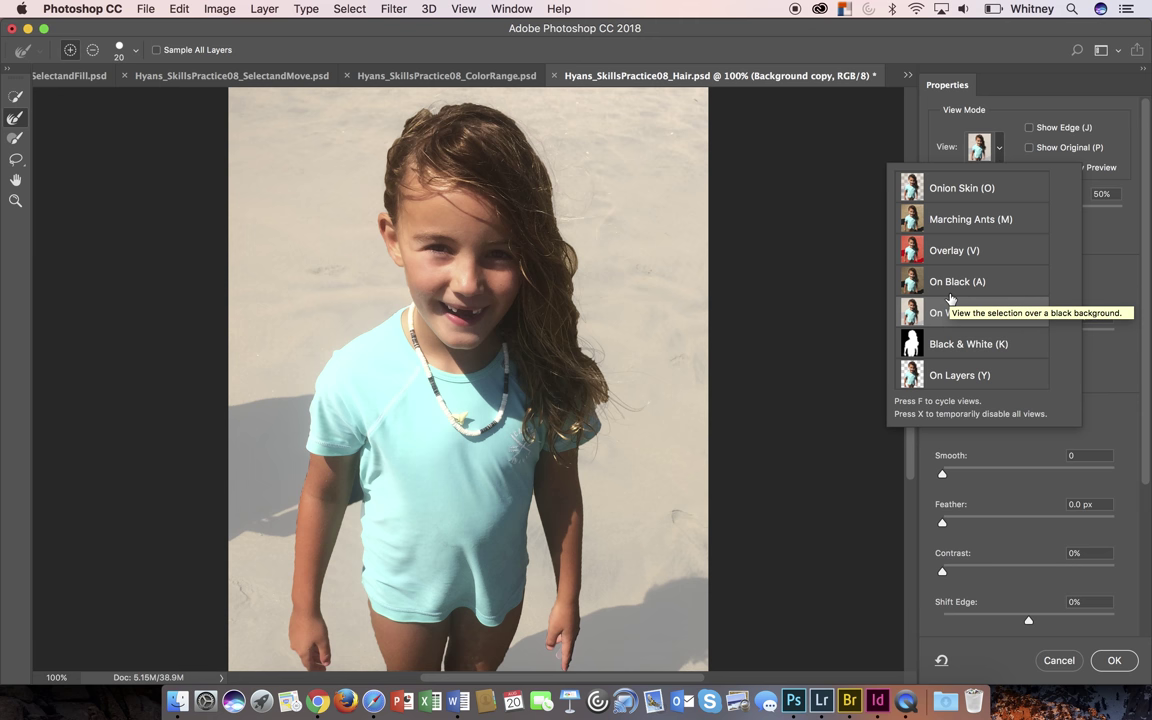
click(951, 375)
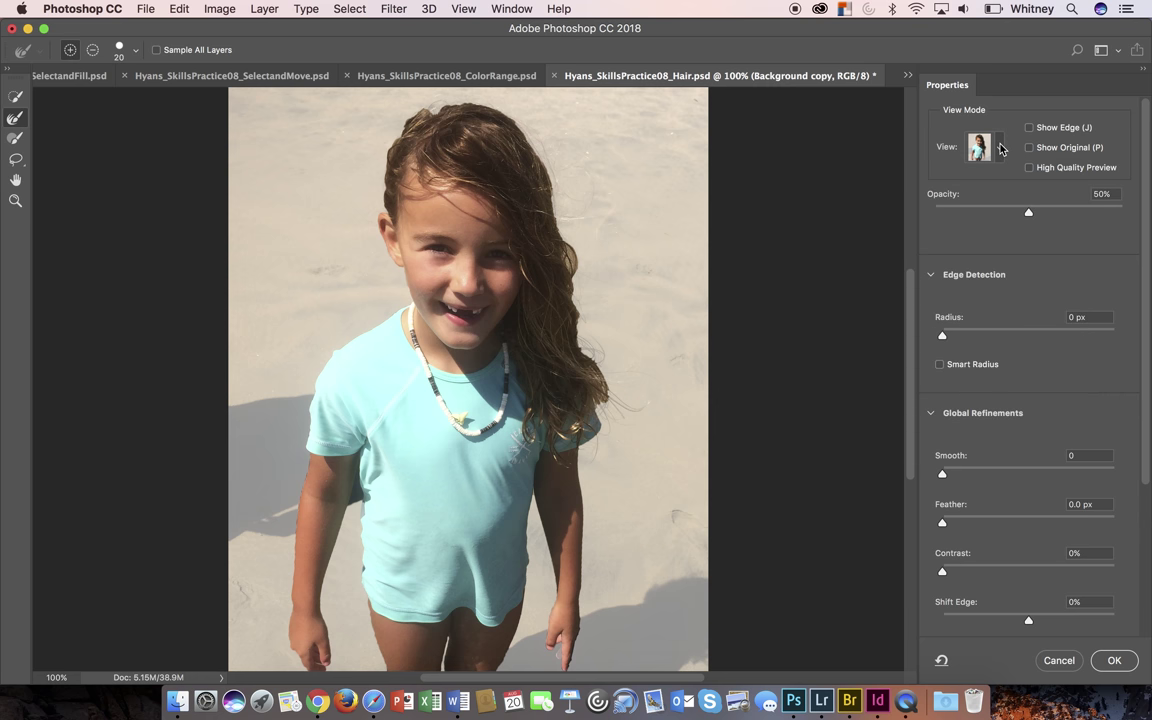
click(979, 147)
click(942, 378)
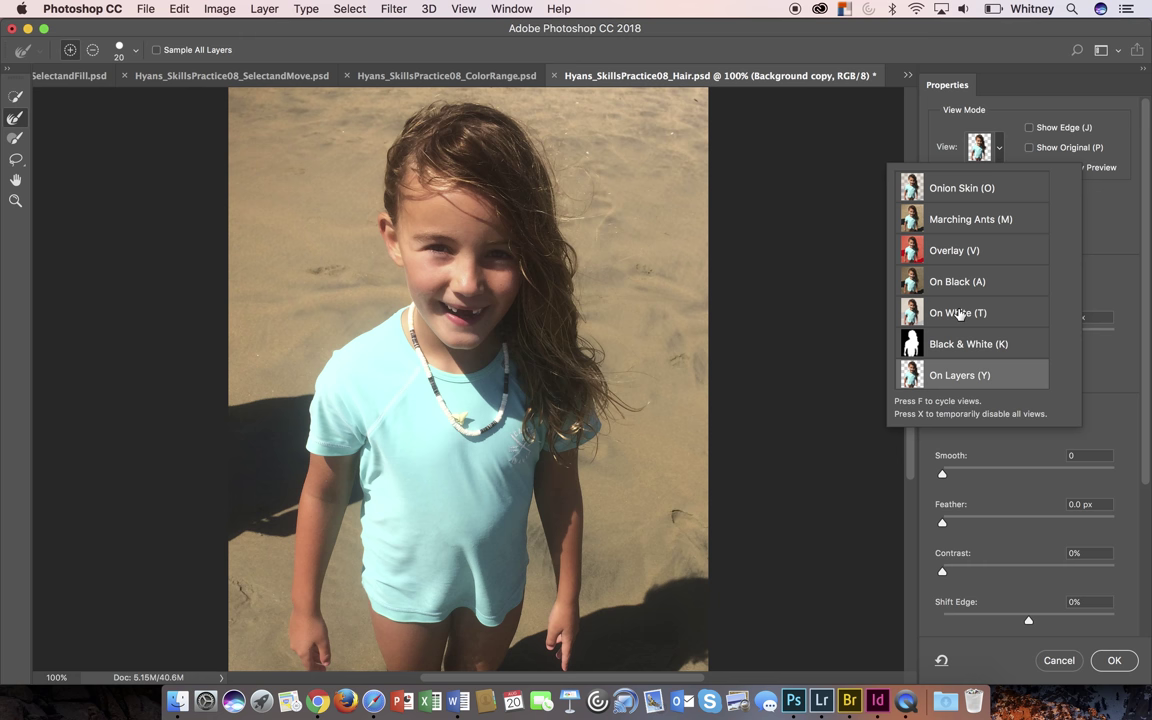
Compare Onion Skin, On White and Overlay views, settling on On White at 37% opacity.
click(953, 189)
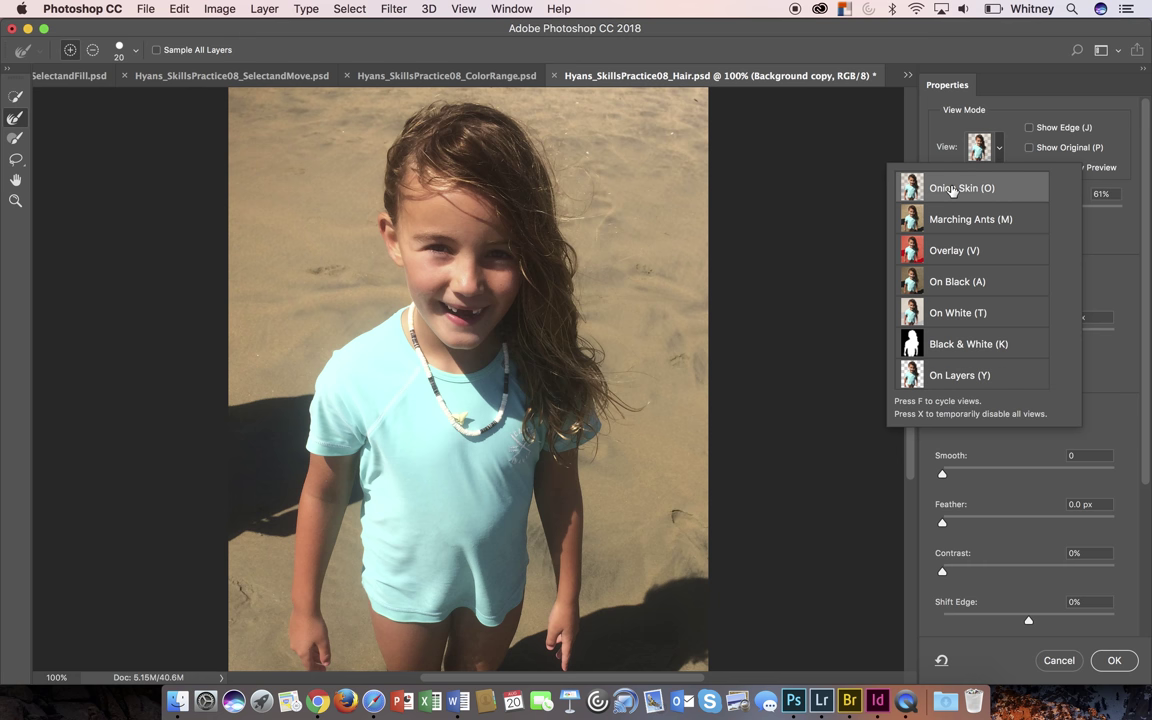
click(950, 313)
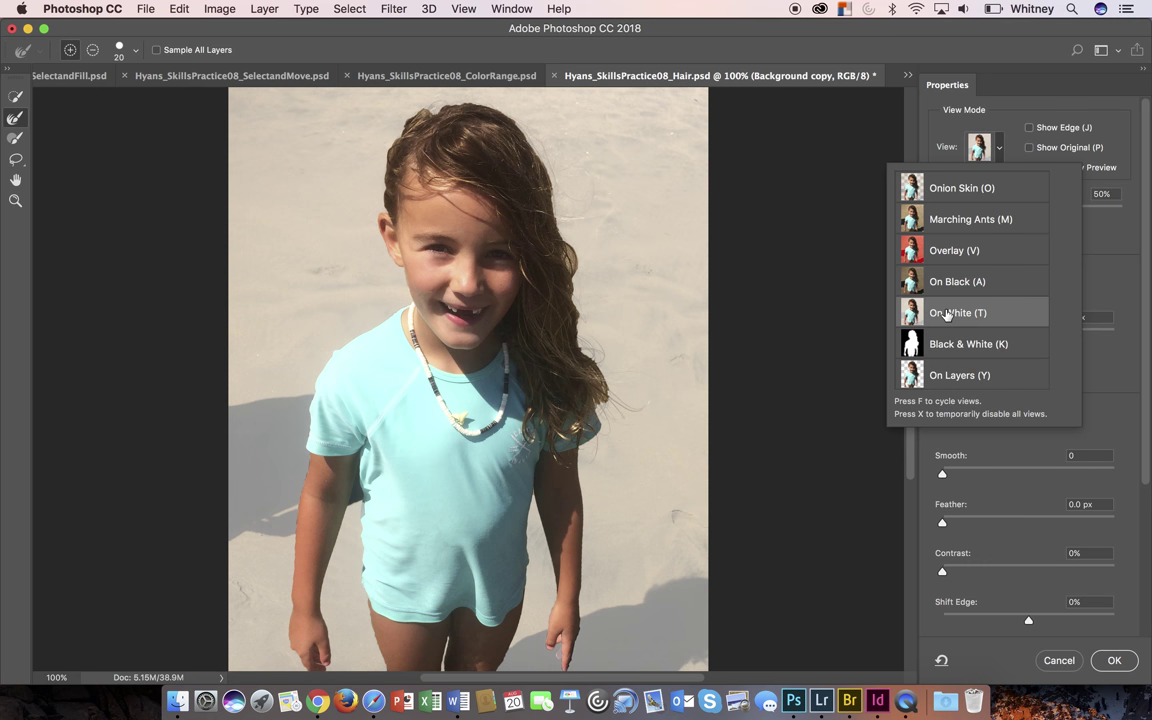
click(957, 250)
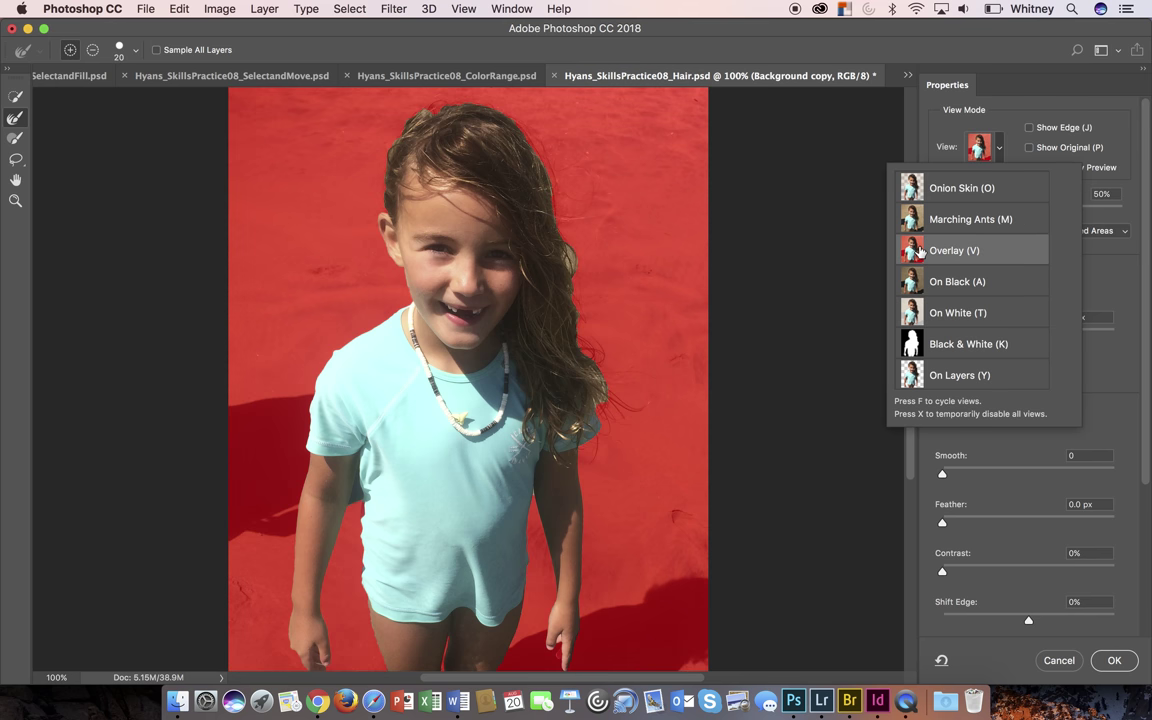
click(916, 312)
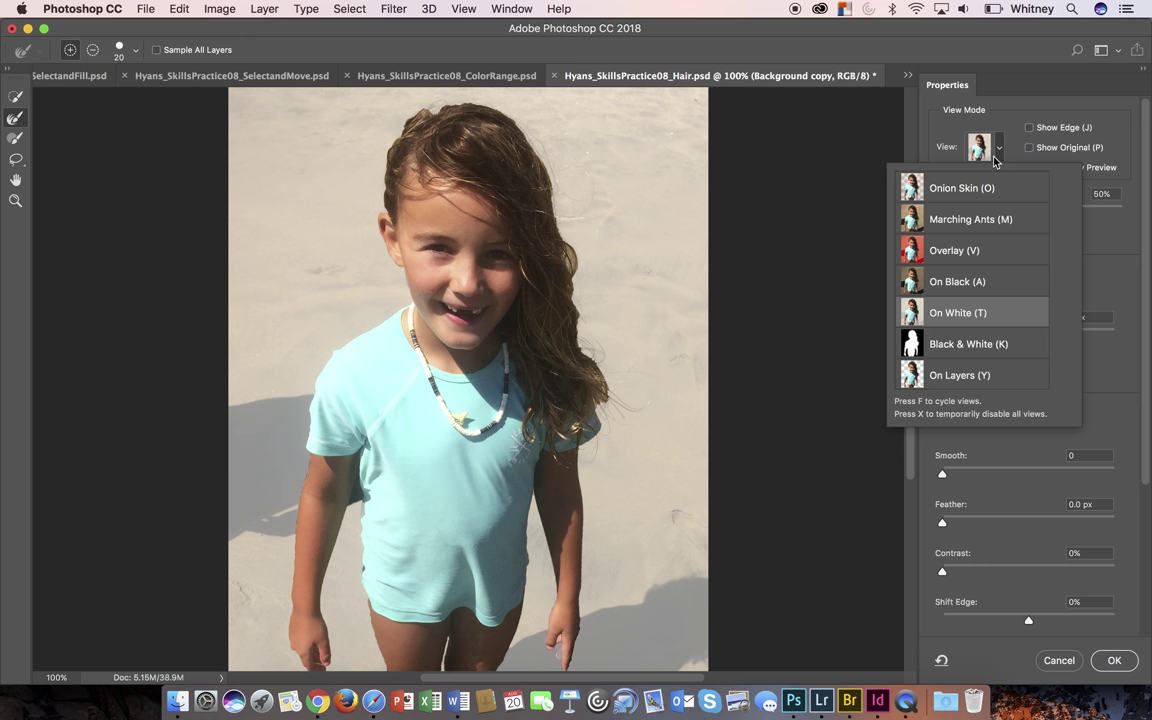
mouse_move(1028, 210)
mouse_down()
mouse_move(998, 214)
mouse_move(1021, 218)
mouse_up()
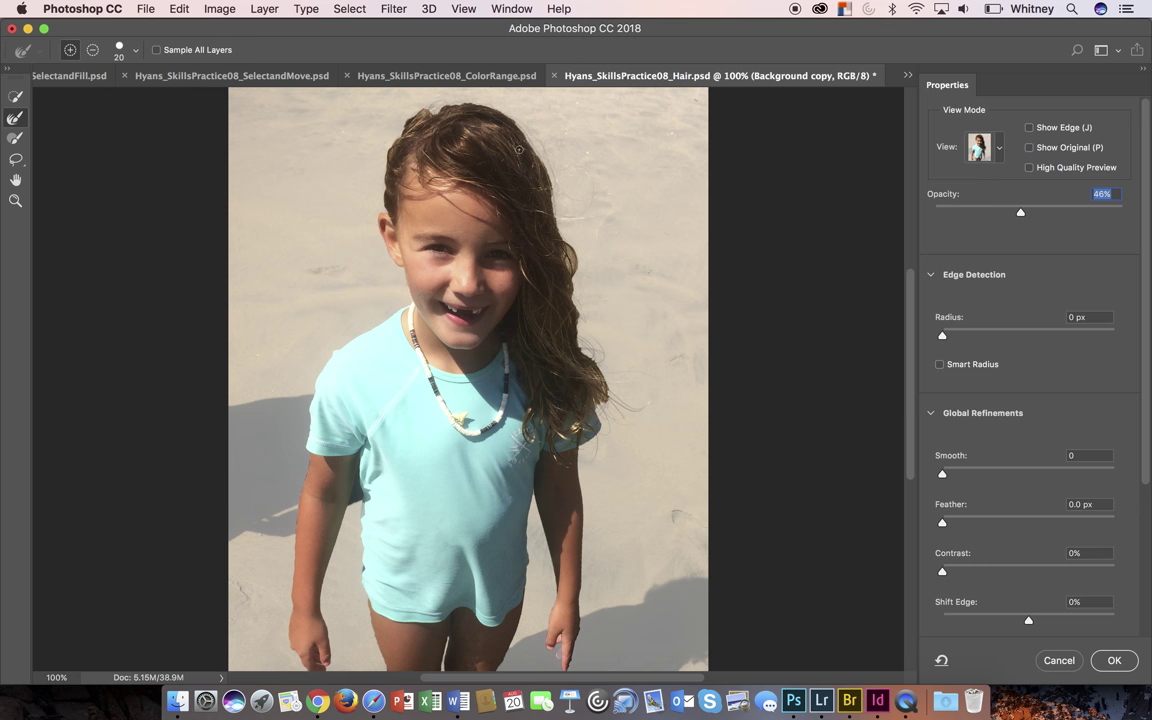
Raise preview opacity to 46%, zoom to 200% on the hair, and choose the Refine Edge Brush.
scroll(571, 368, down, 2)
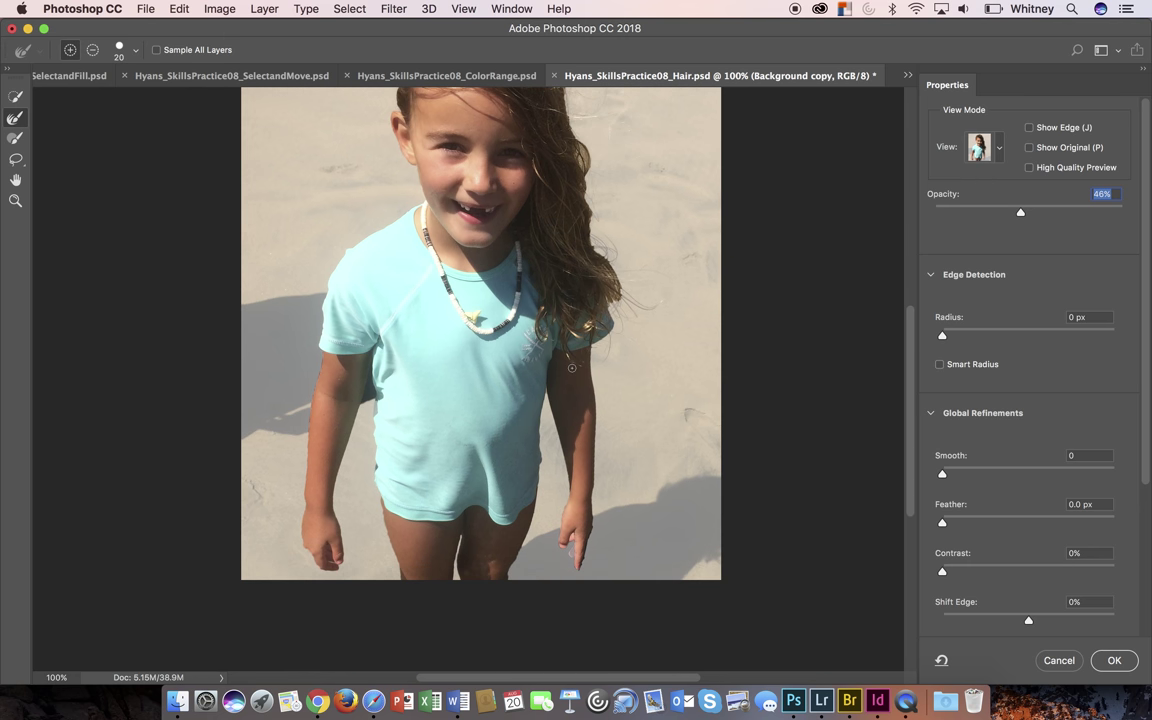
scroll(426, 232, up, 4)
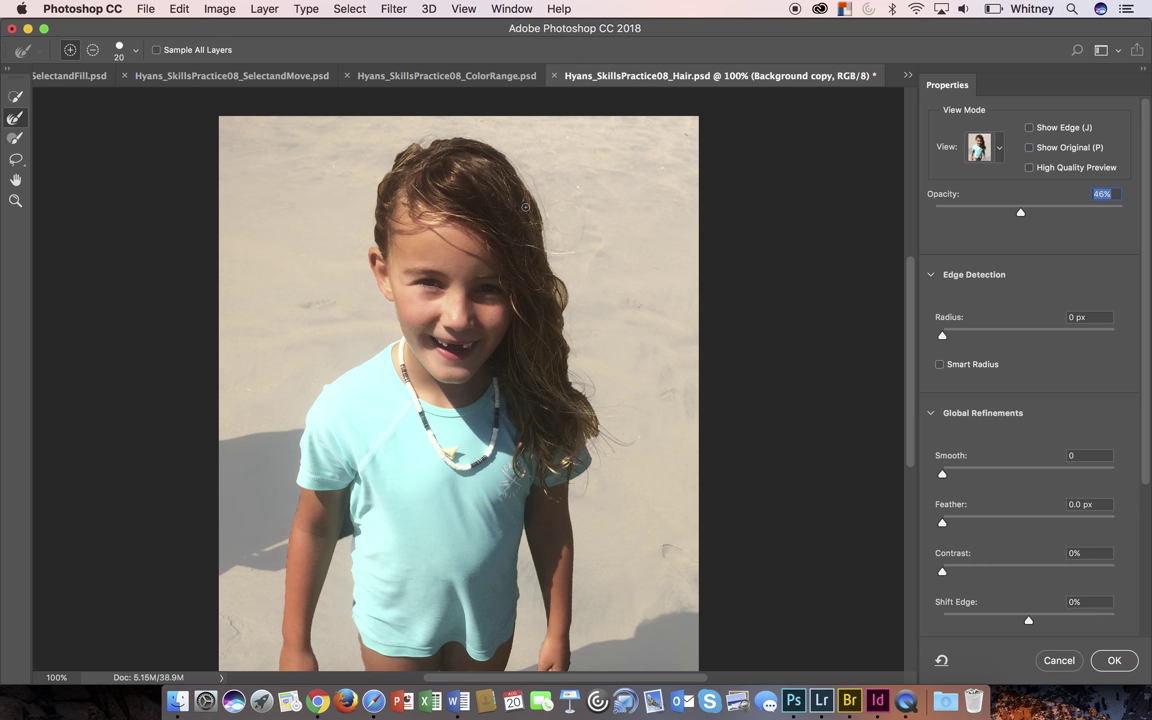
super+click(443, 175)
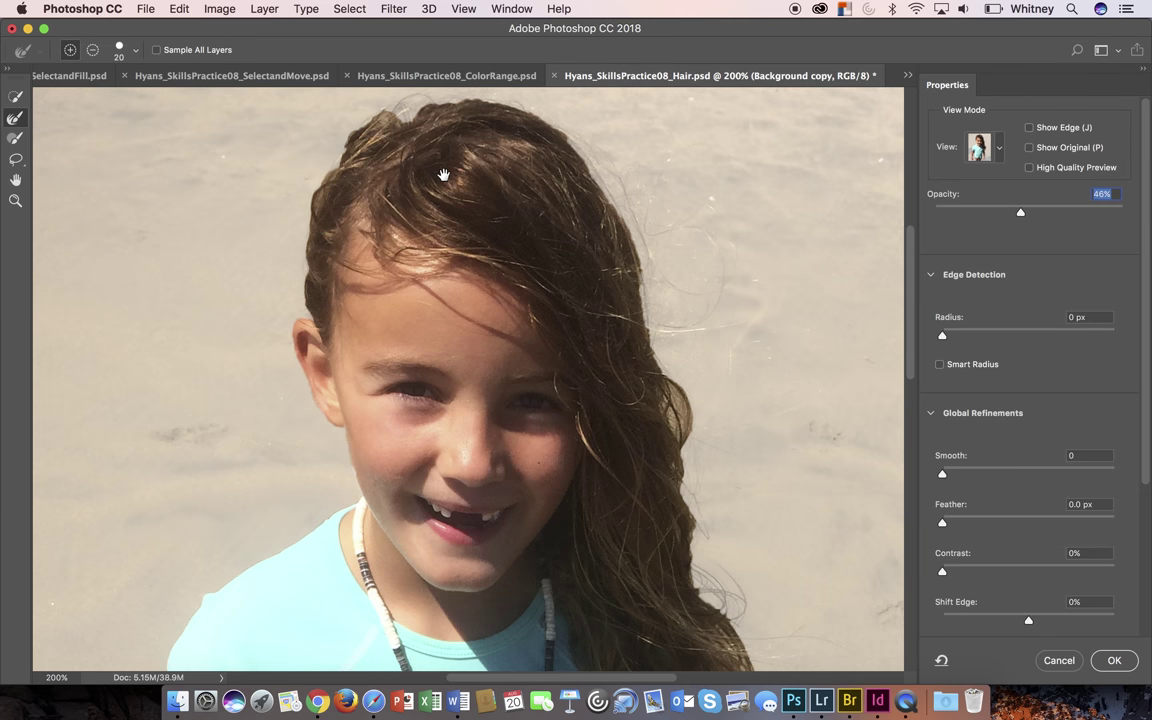
drag(443, 175, 400, 205)
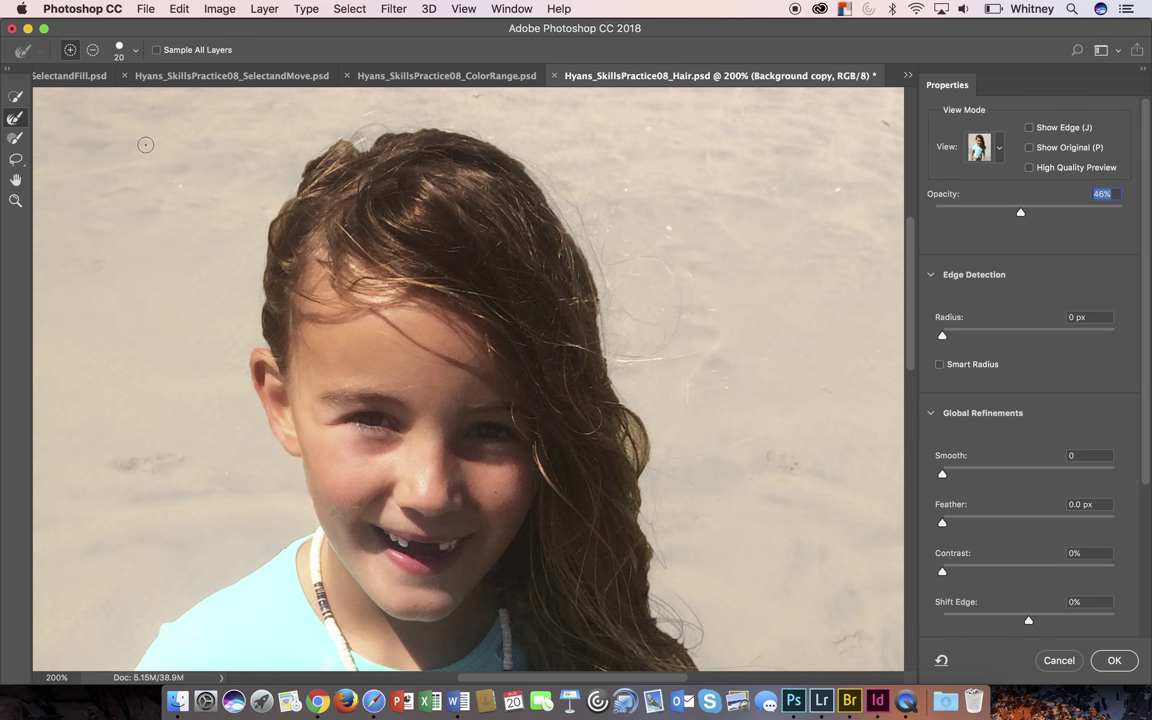
click(14, 98)
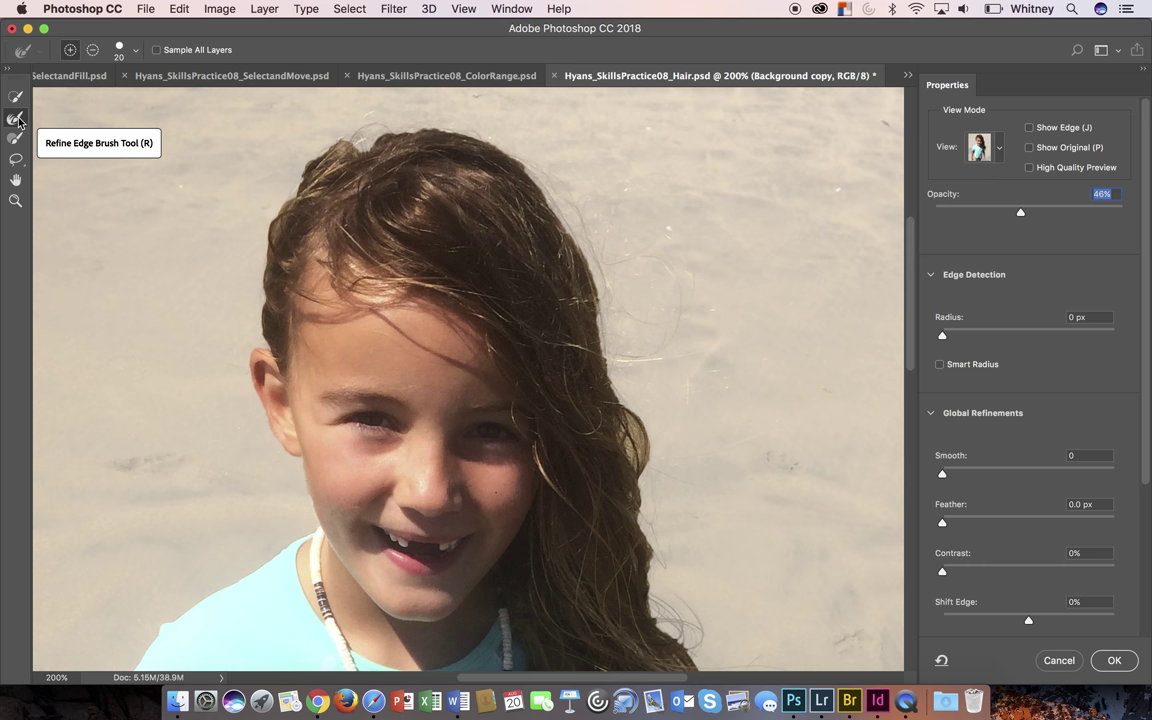
click(18, 118)
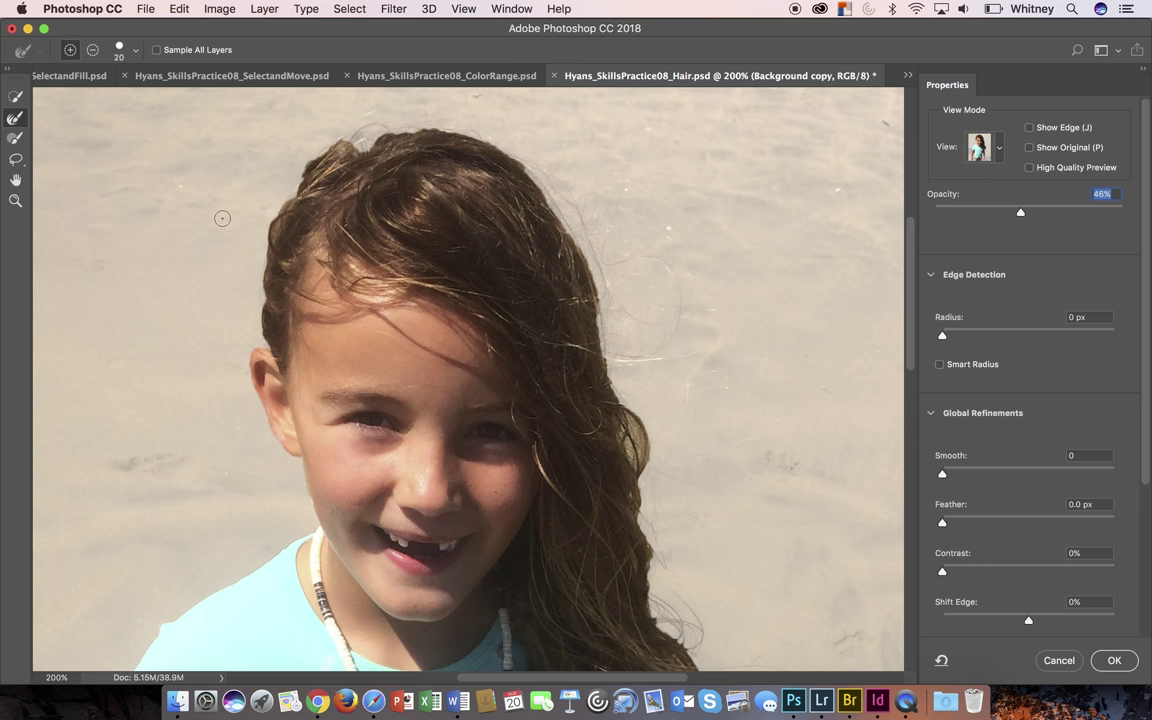
Enlarge the Refine Edge Brush to size 30 and pan to the shirt and necklace.
key(bracketright)
key(bracketright)
key(bracketright)
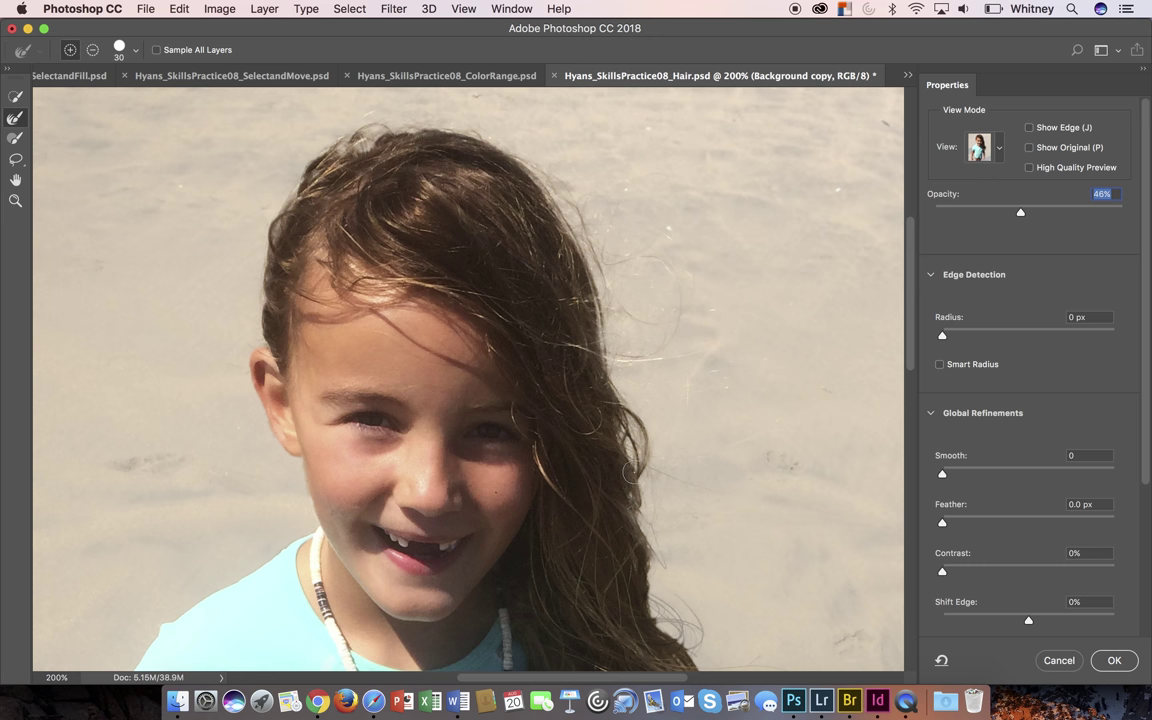
drag(597, 541, 571, 345)
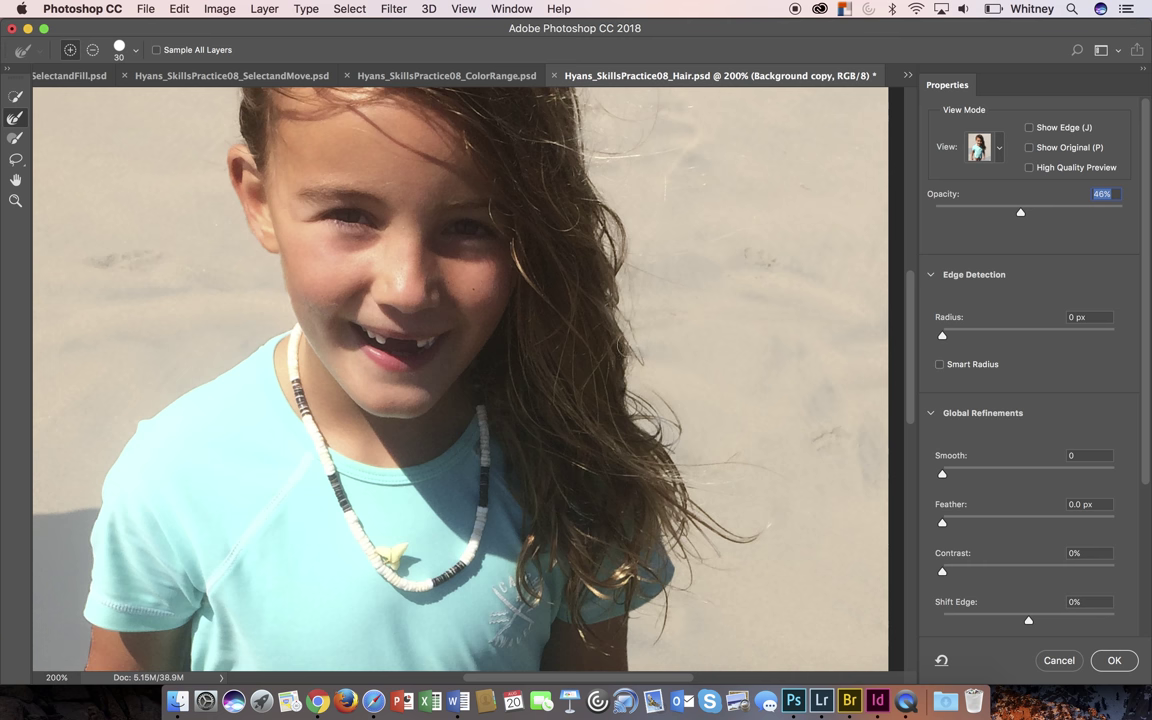
scroll(538, 308, up, 5)
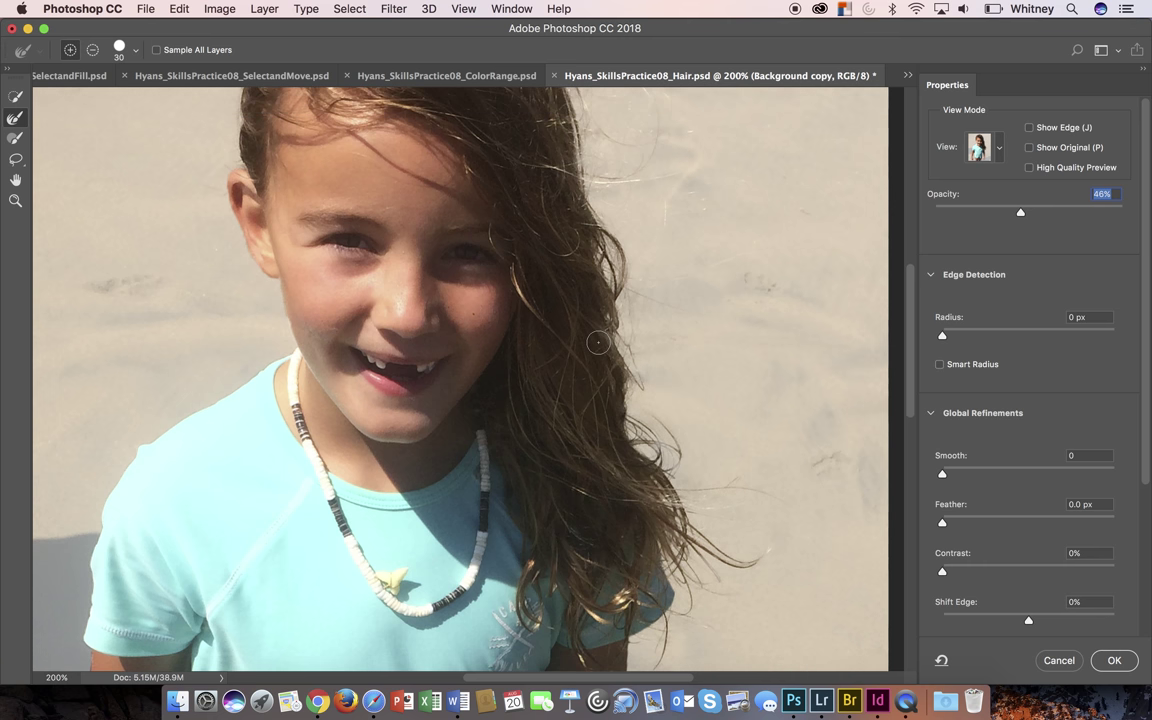
Brush along the upper-left hair and top of the head to recover the loose strands.
scroll(538, 308, down, 4)
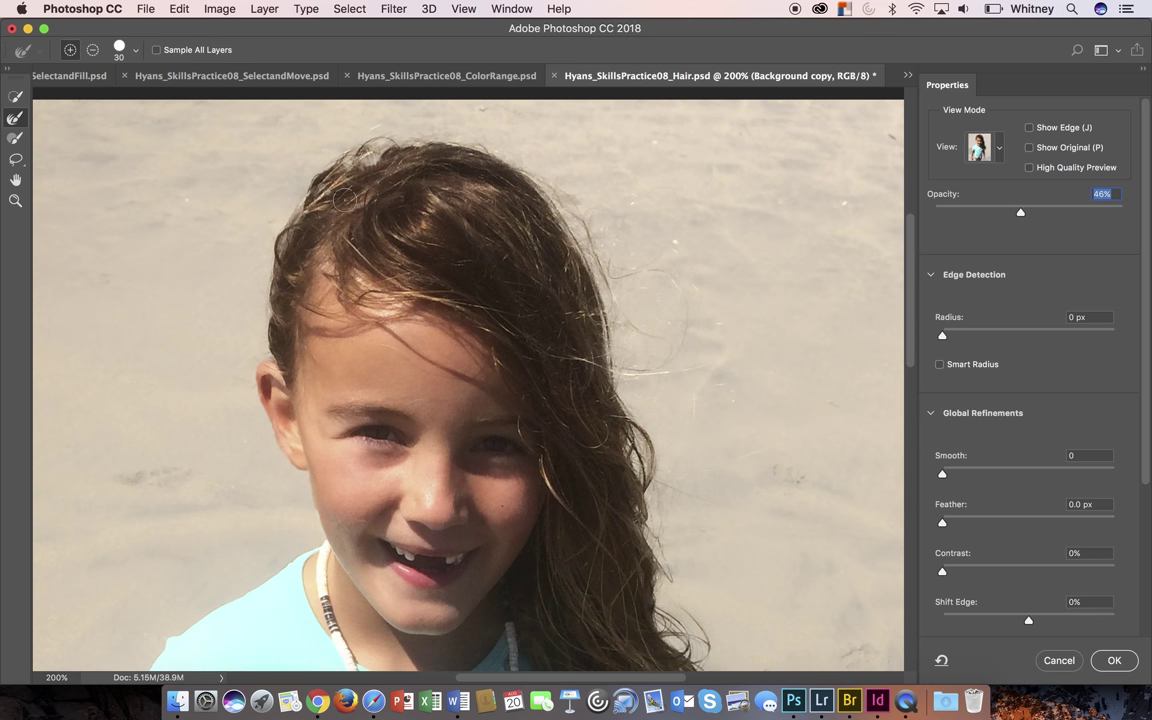
mouse_move(301, 236)
mouse_down()
mouse_move(272, 205)
mouse_move(283, 237)
mouse_up()
mouse_move(397, 134)
mouse_down()
mouse_move(345, 122)
mouse_move(355, 125)
mouse_up()
scroll(631, 405, down, 8)
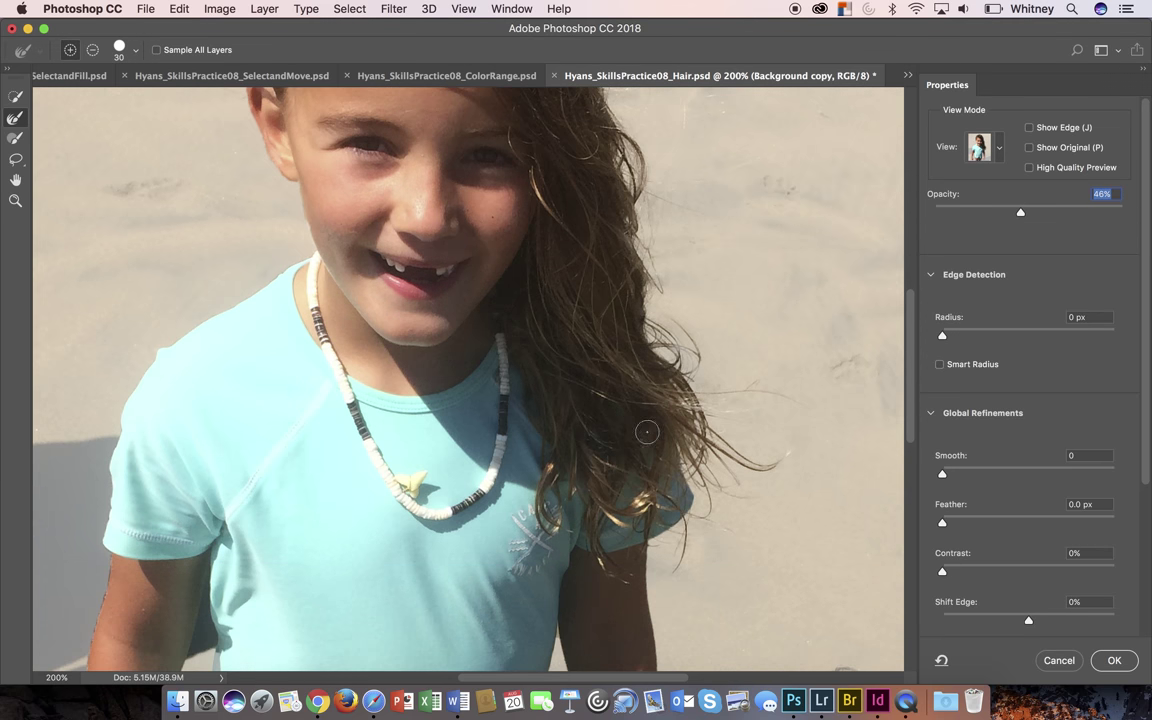
scroll(647, 431, down, 5)
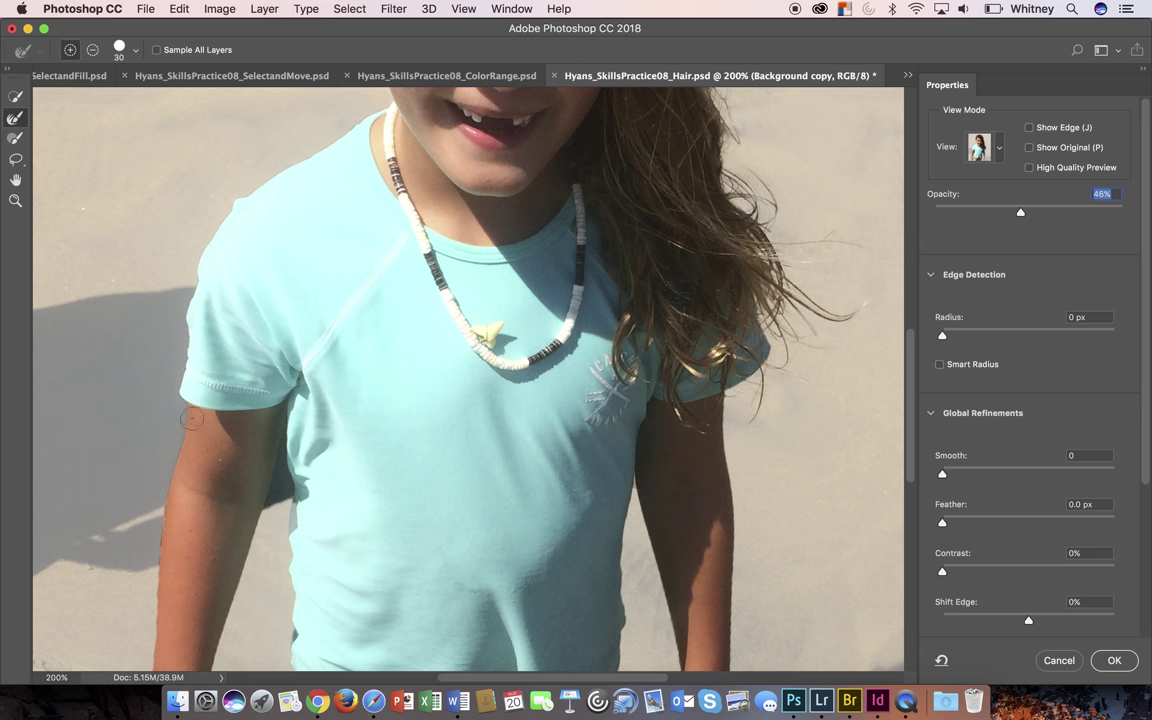
scroll(170, 480, down, 5)
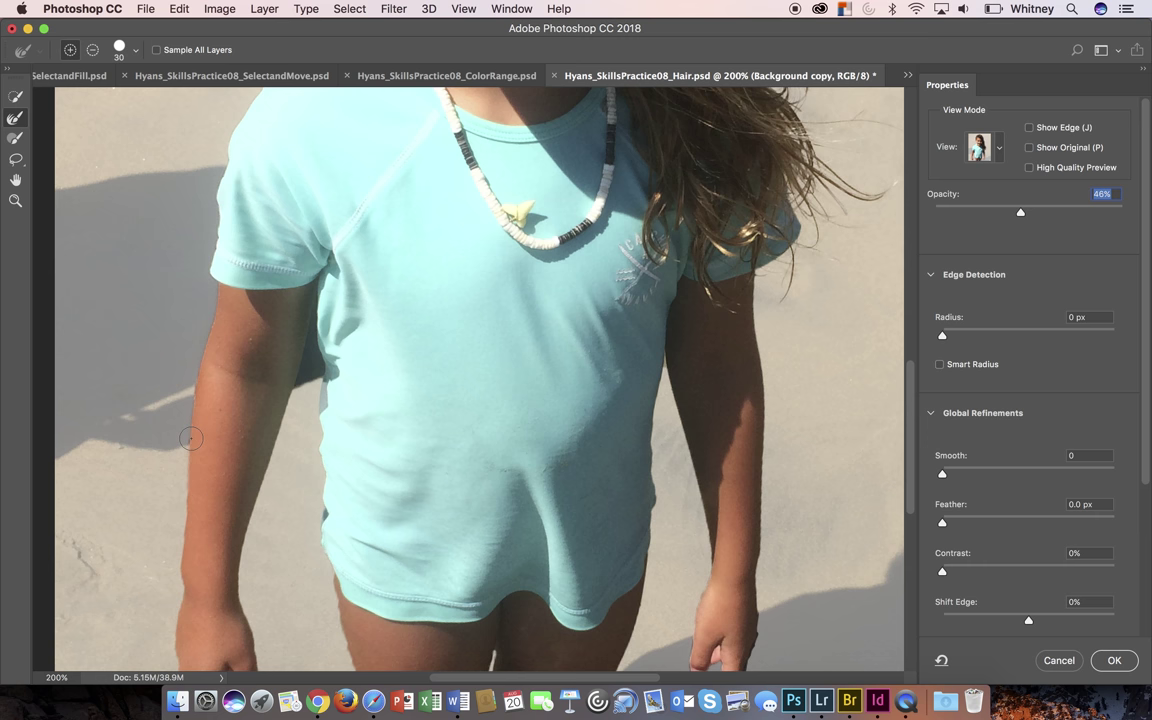
scroll(210, 494, down, 5)
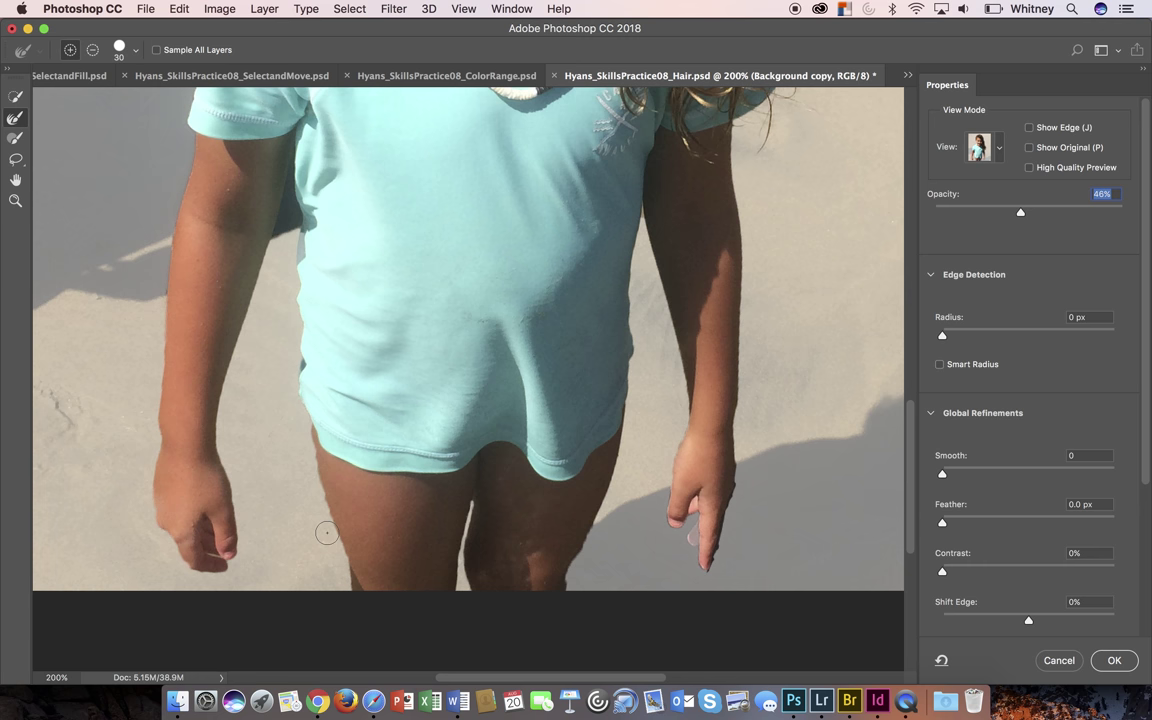
scroll(296, 482, down, 2)
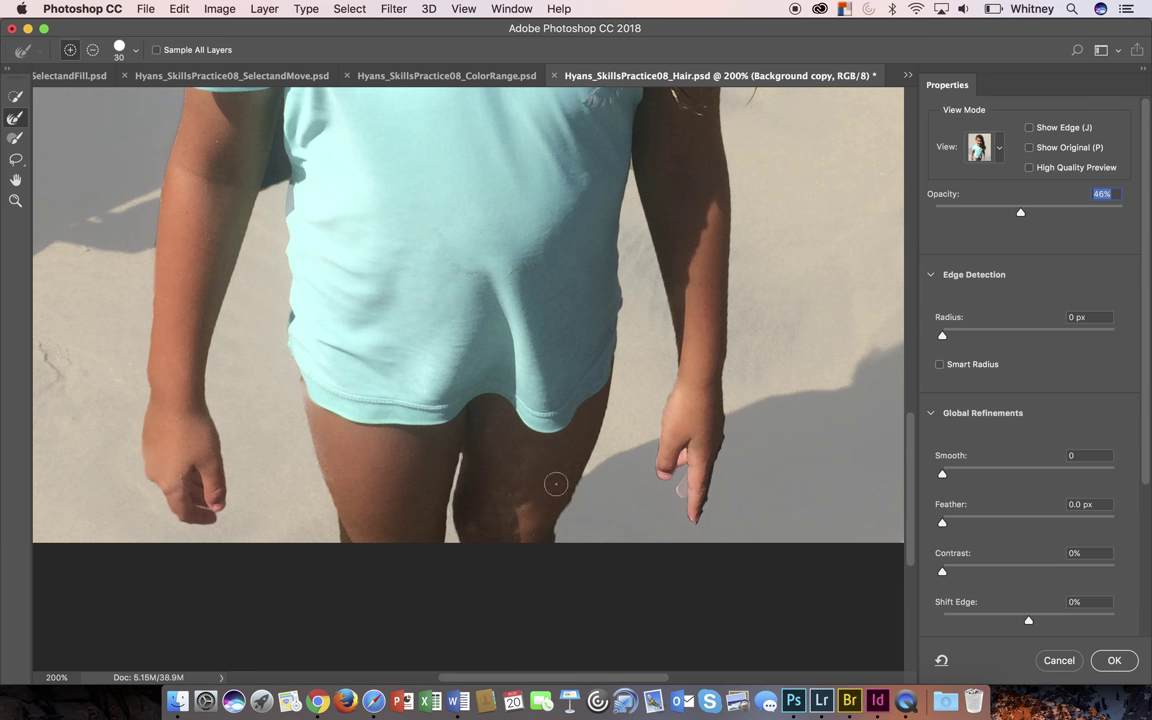
scroll(570, 482, right, 3)
scroll(570, 482, down, 1)
scroll(576, 485, down, 1)
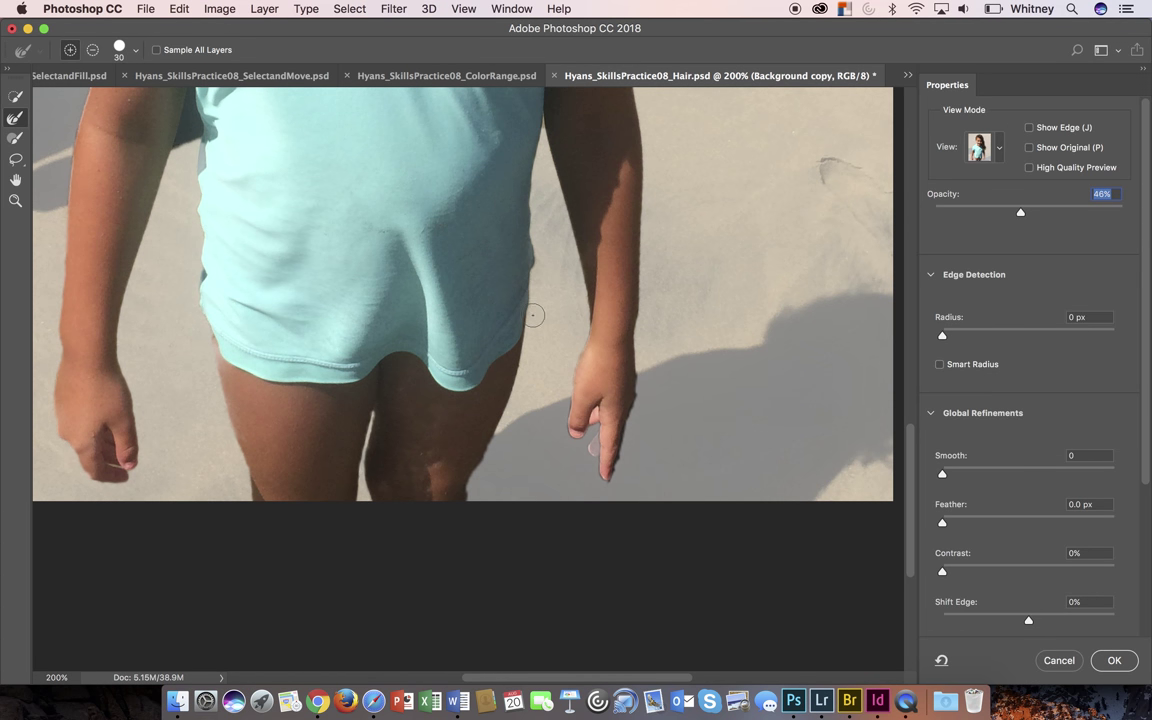
scroll(552, 258, up, 5)
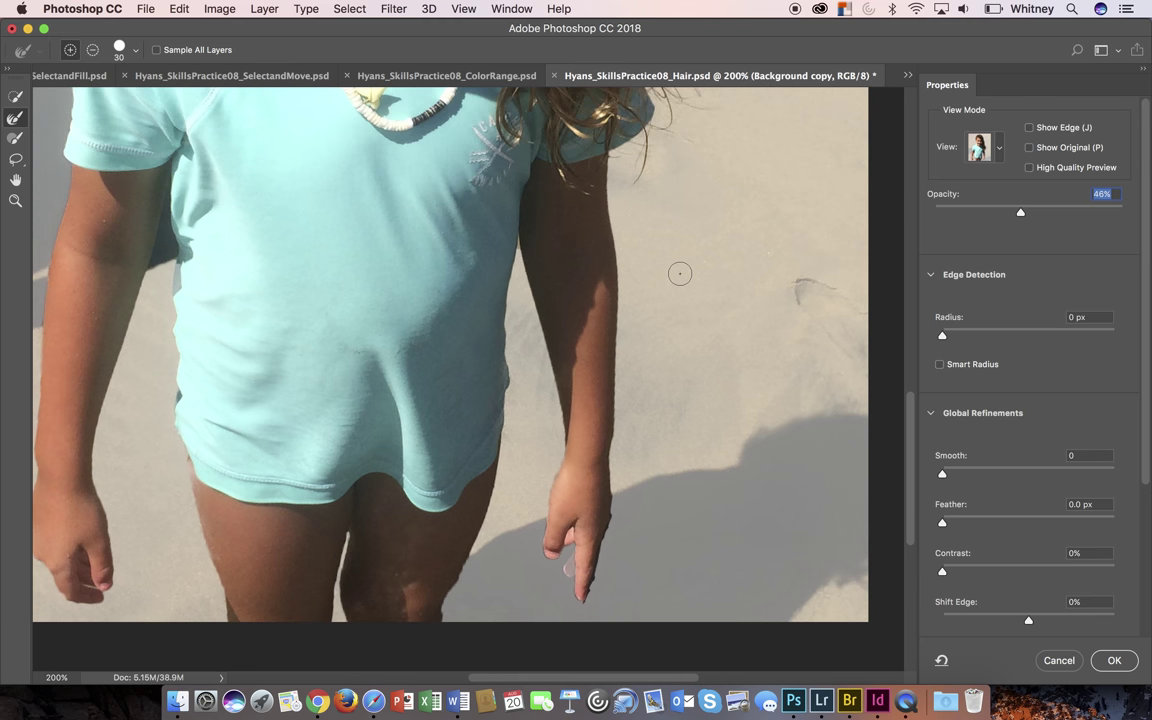
scroll(679, 273, right, 3)
scroll(679, 273, down, 2)
scroll(679, 273, left, 5)
scroll(679, 273, up, 6)
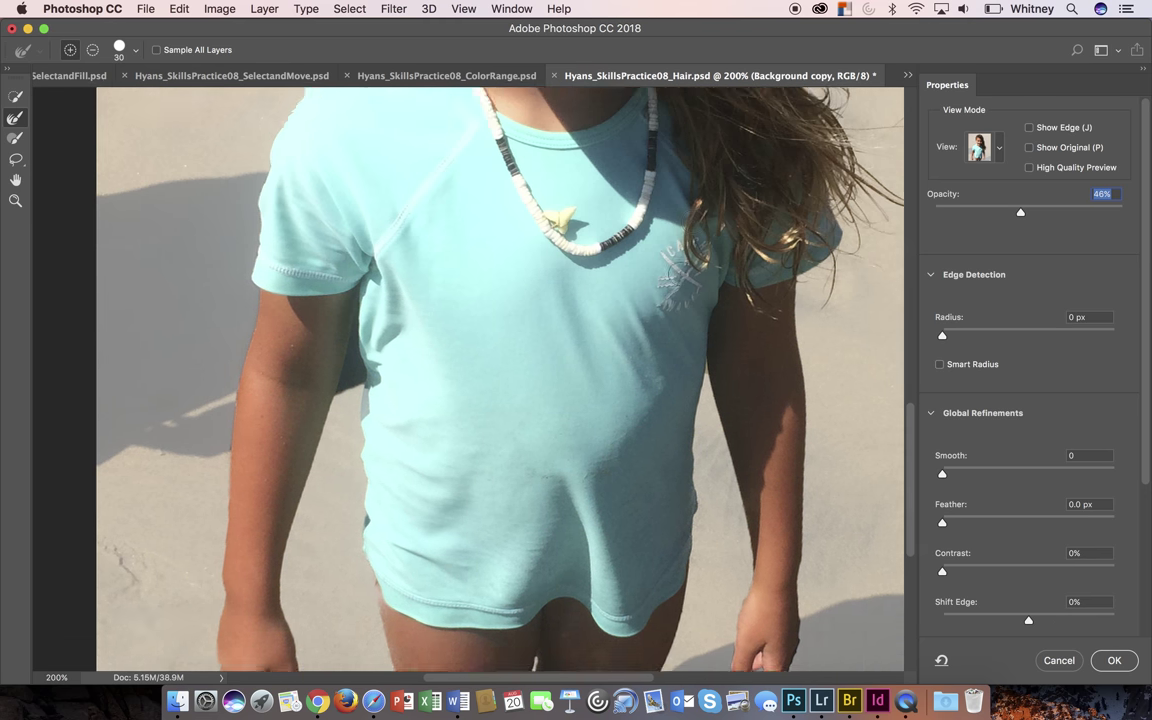
scroll(679, 273, up, 10)
scroll(679, 273, right, 2)
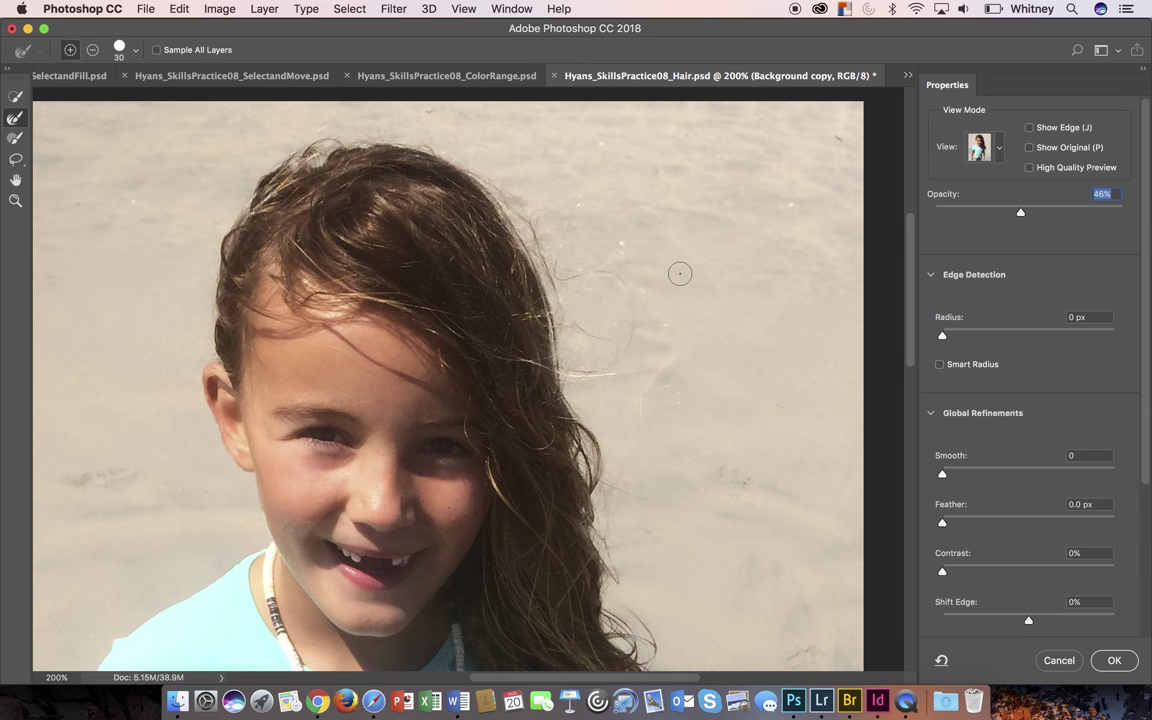
Zoom out to 100% to frame the whole girl and reselect the Refine Edge Brush.
alt+click(540, 320)
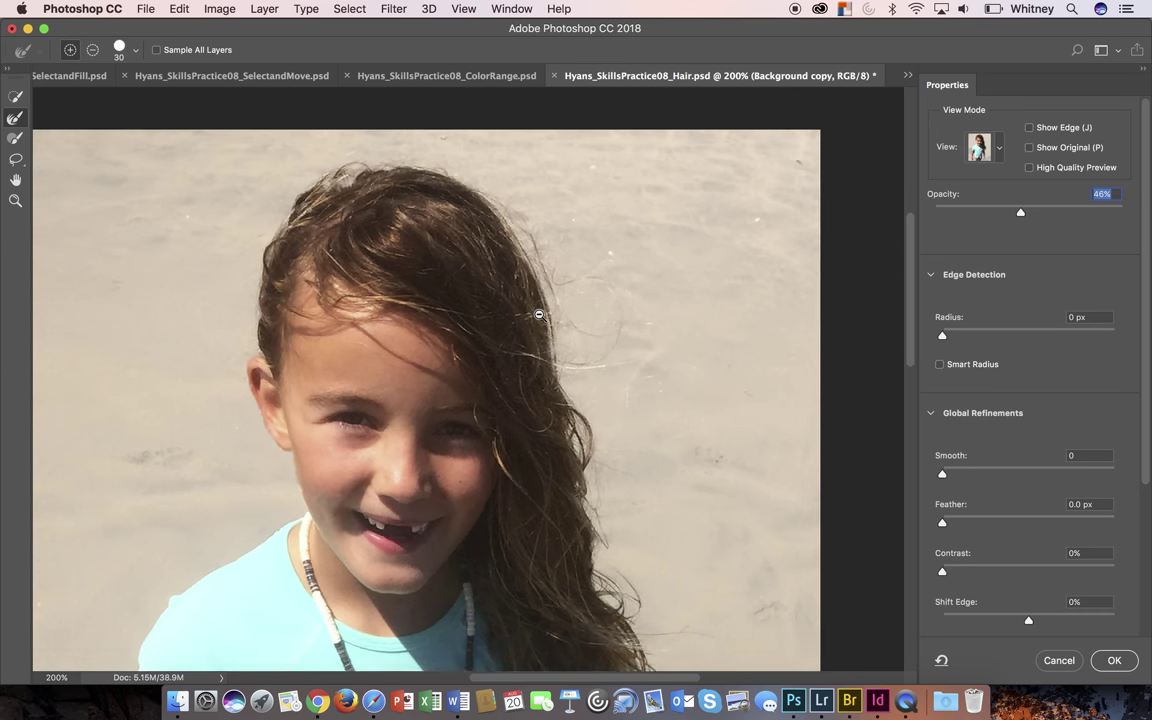
drag(545, 406, 564, 291)
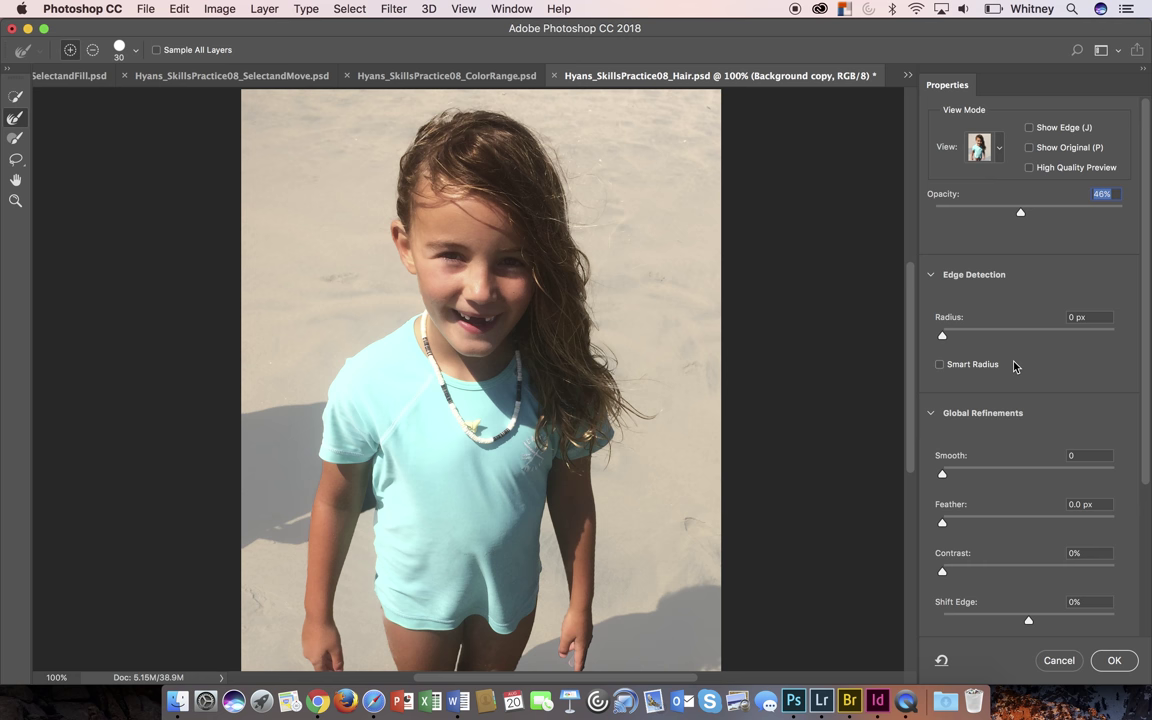
click(14, 119)
scroll(1052, 410, down, 5)
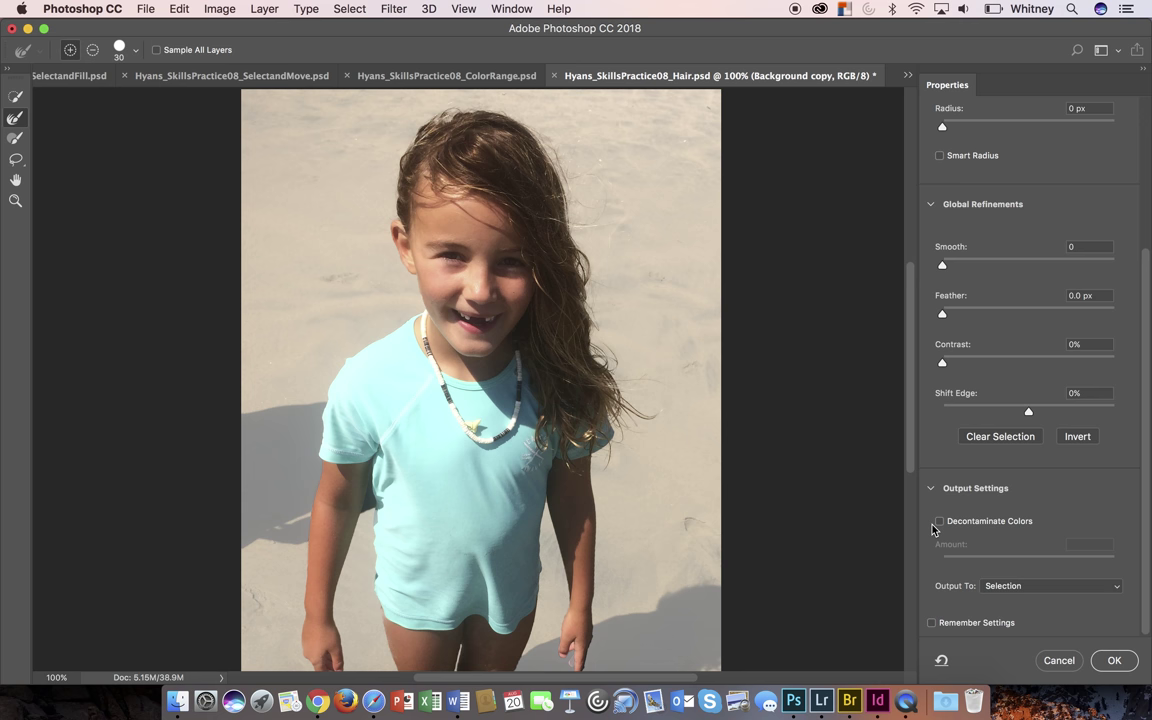
Enable Decontaminate Colors and output to a new layer with layer mask.
click(940, 522)
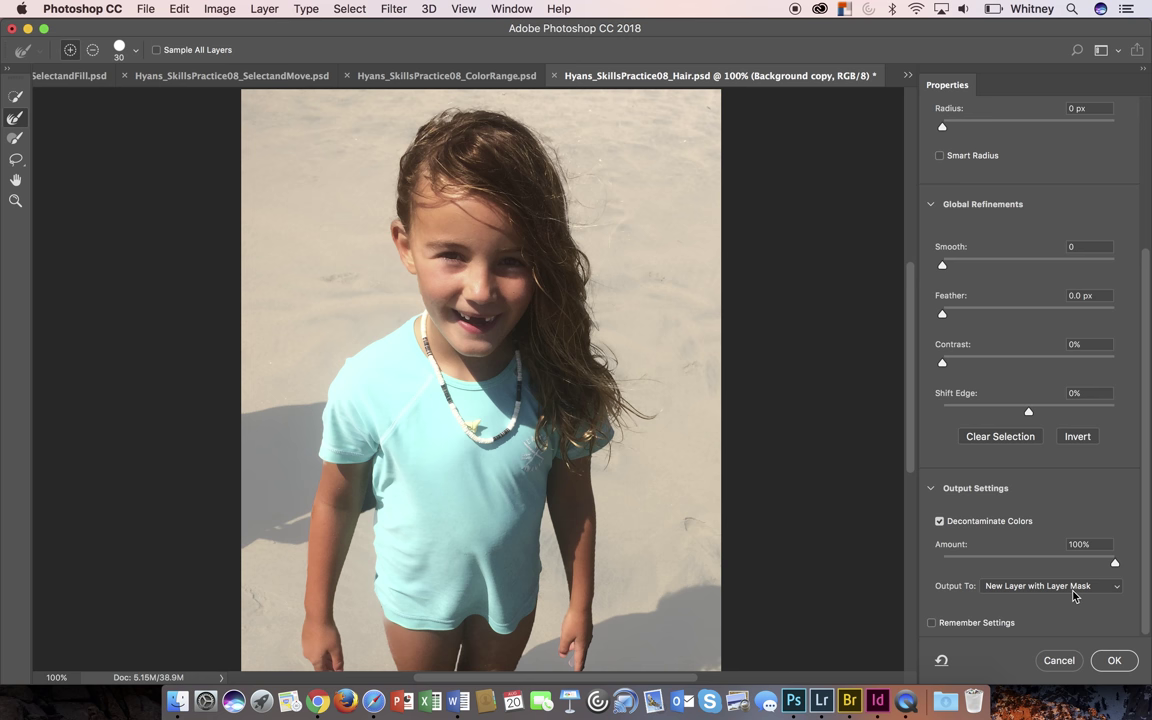
click(1115, 662)
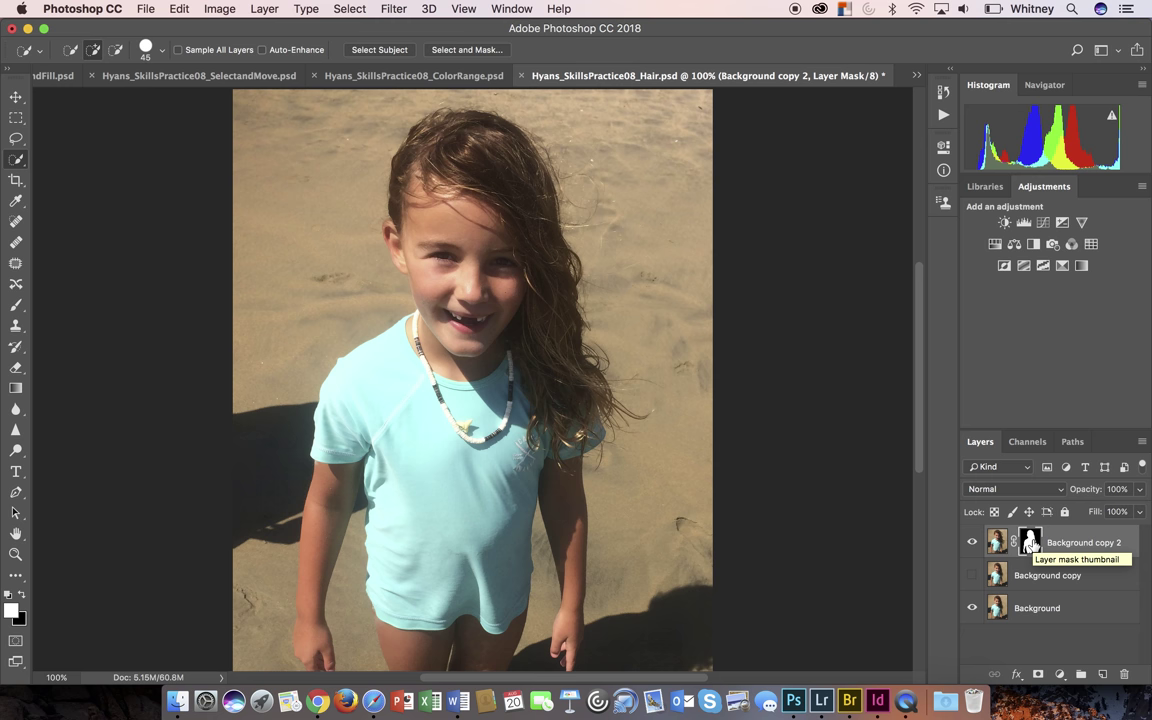
Hide the original Background layer and bring up the fill and adjustment layer list.
click(972, 608)
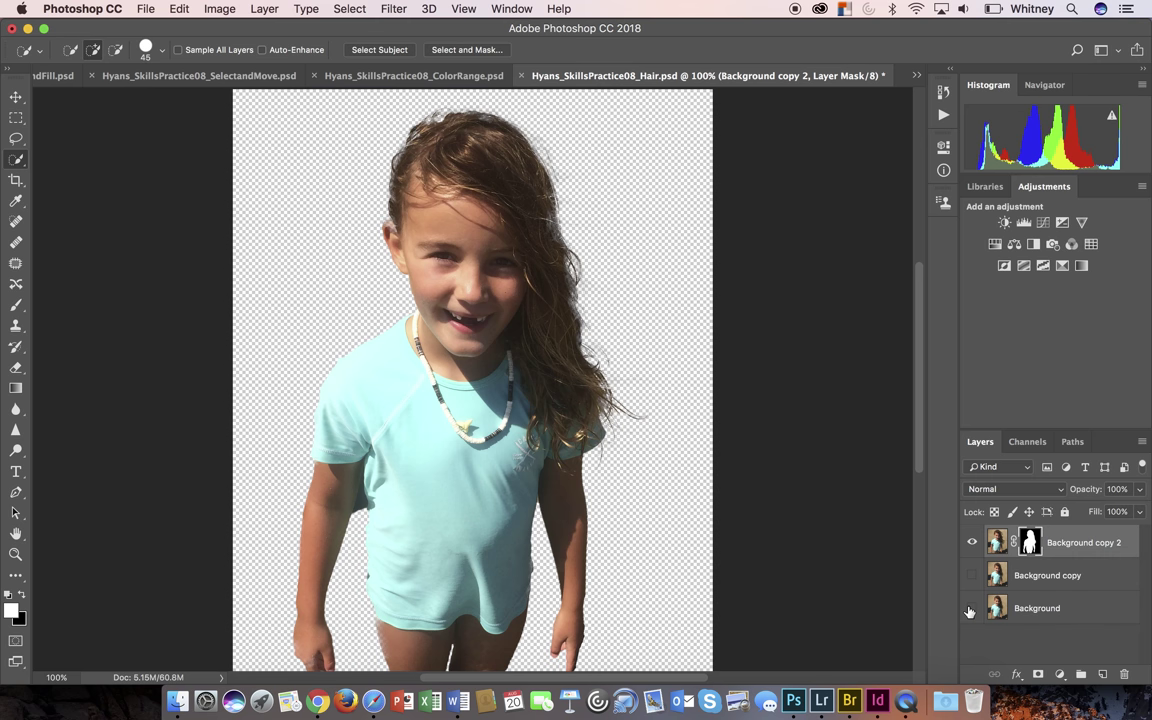
click(1060, 676)
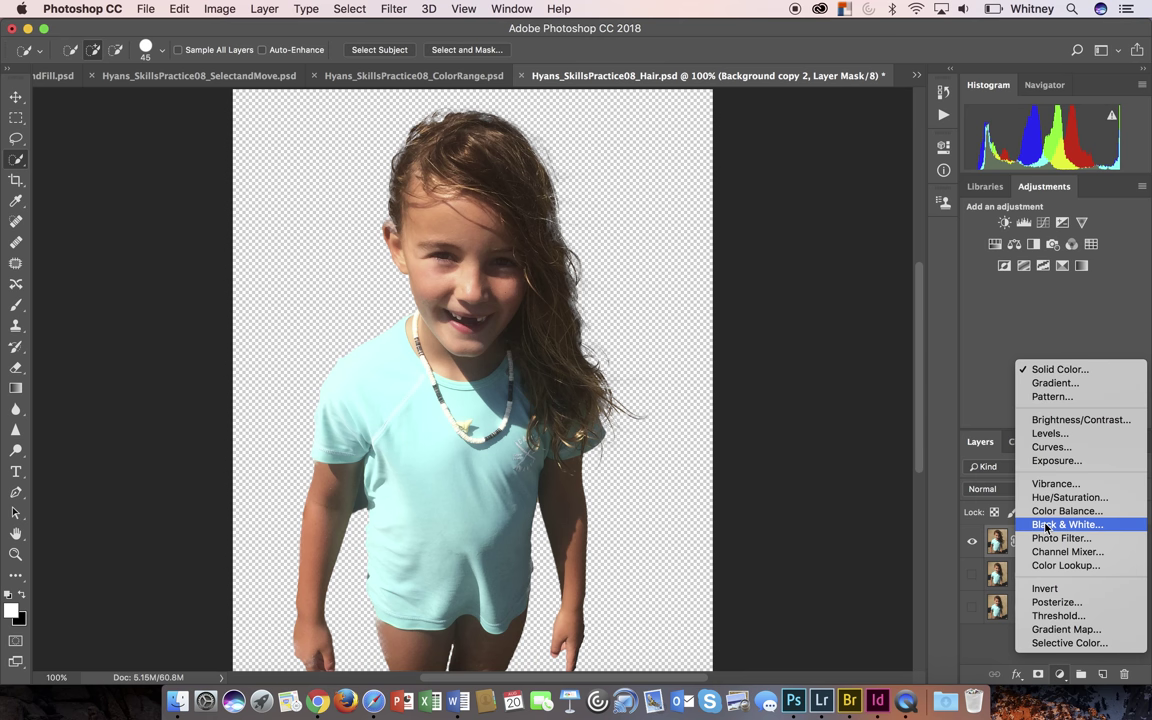
Add a Solid Color fill layer set to light blue #7ab2dd.
click(1058, 370)
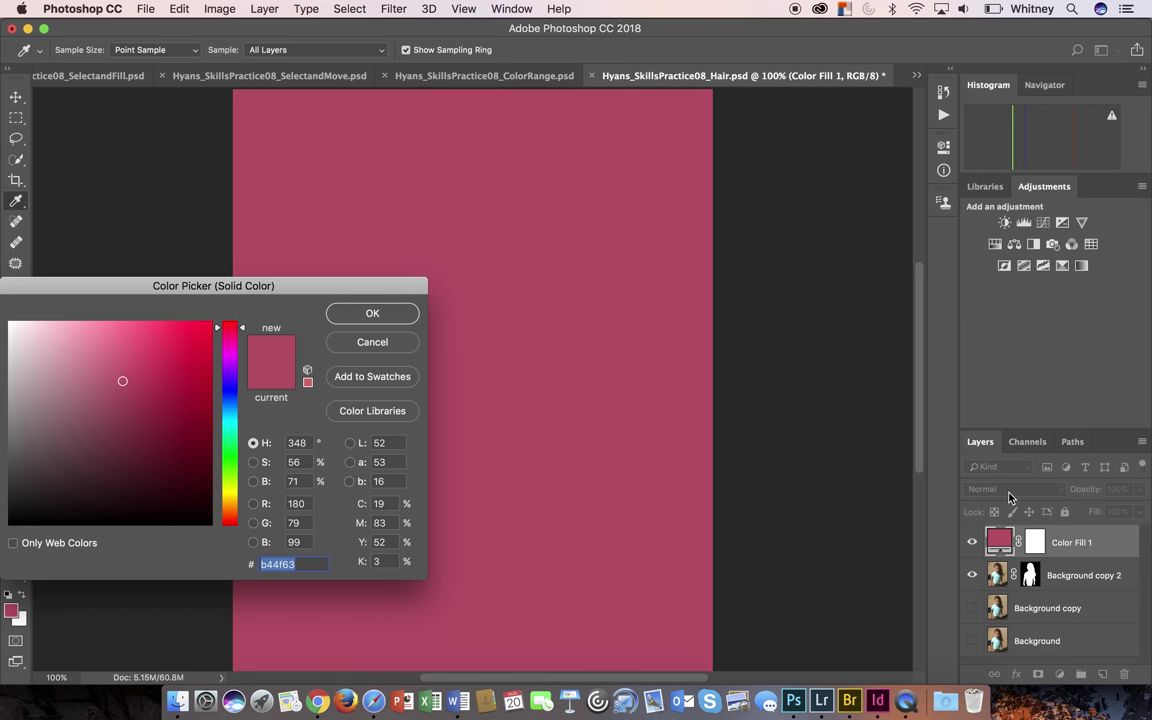
click(231, 410)
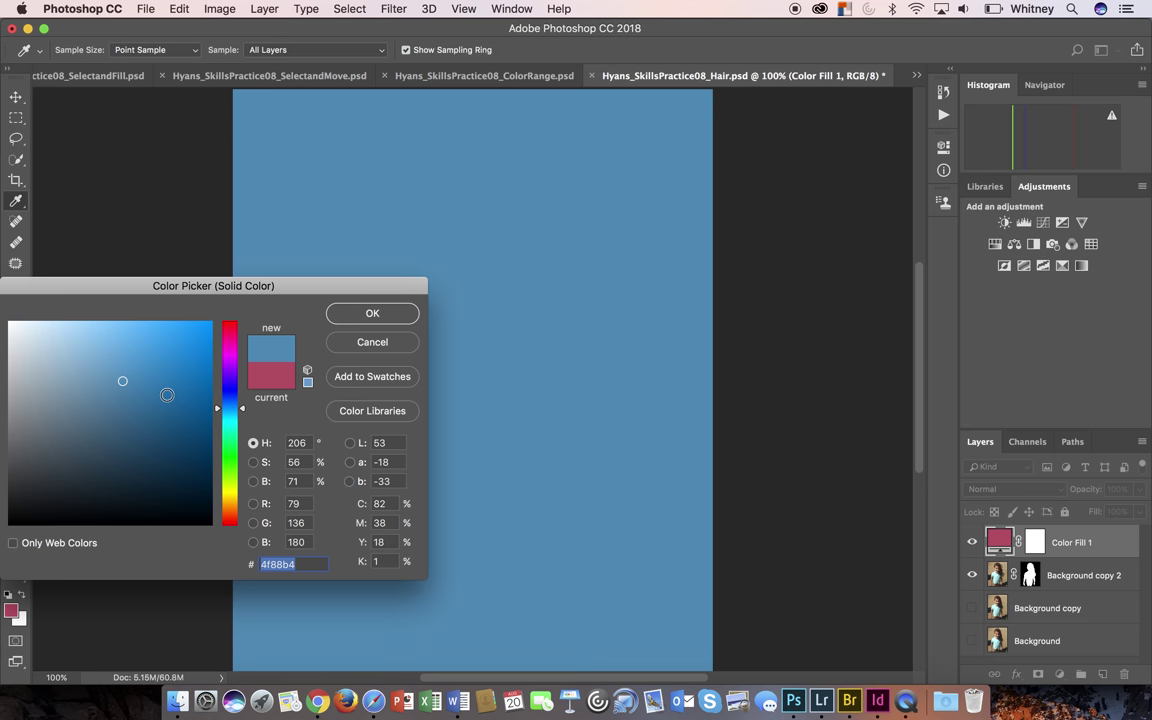
click(99, 348)
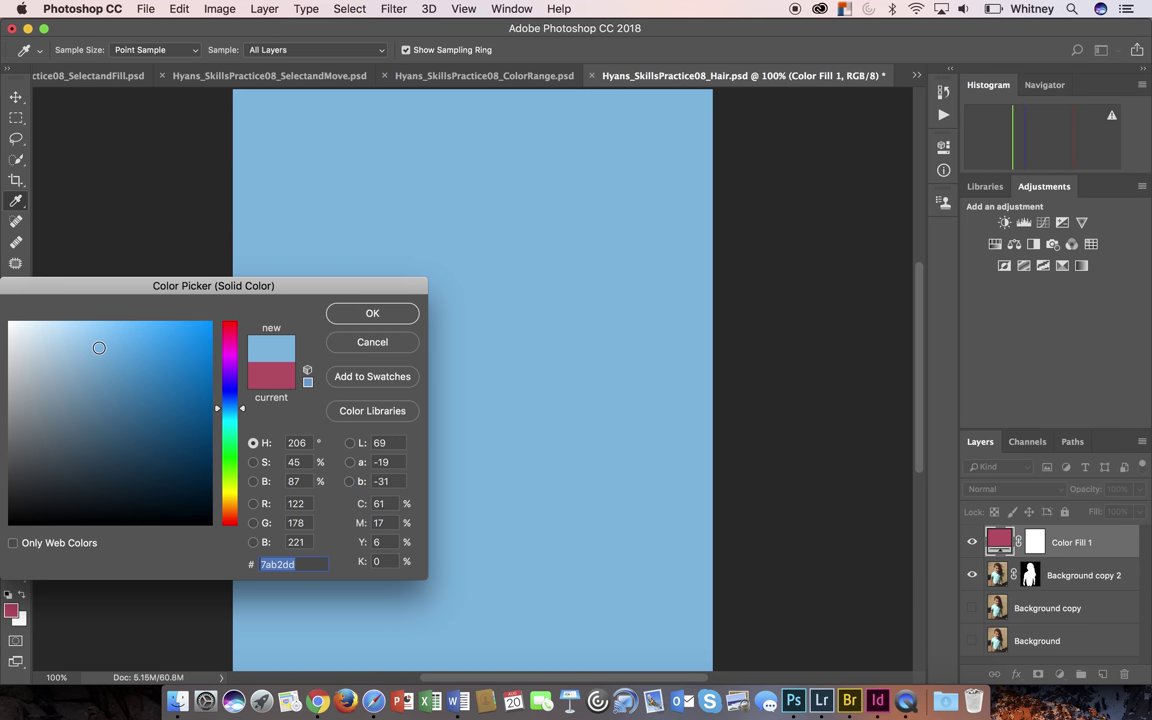
click(389, 316)
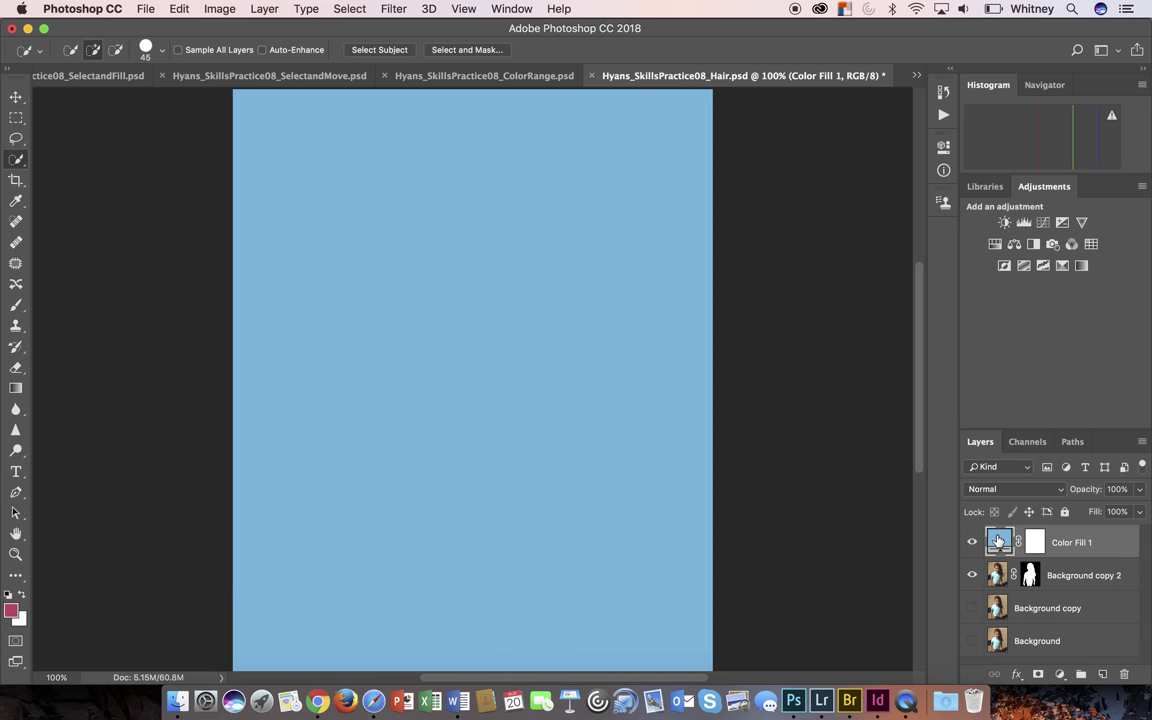
drag(997, 541, 995, 585)
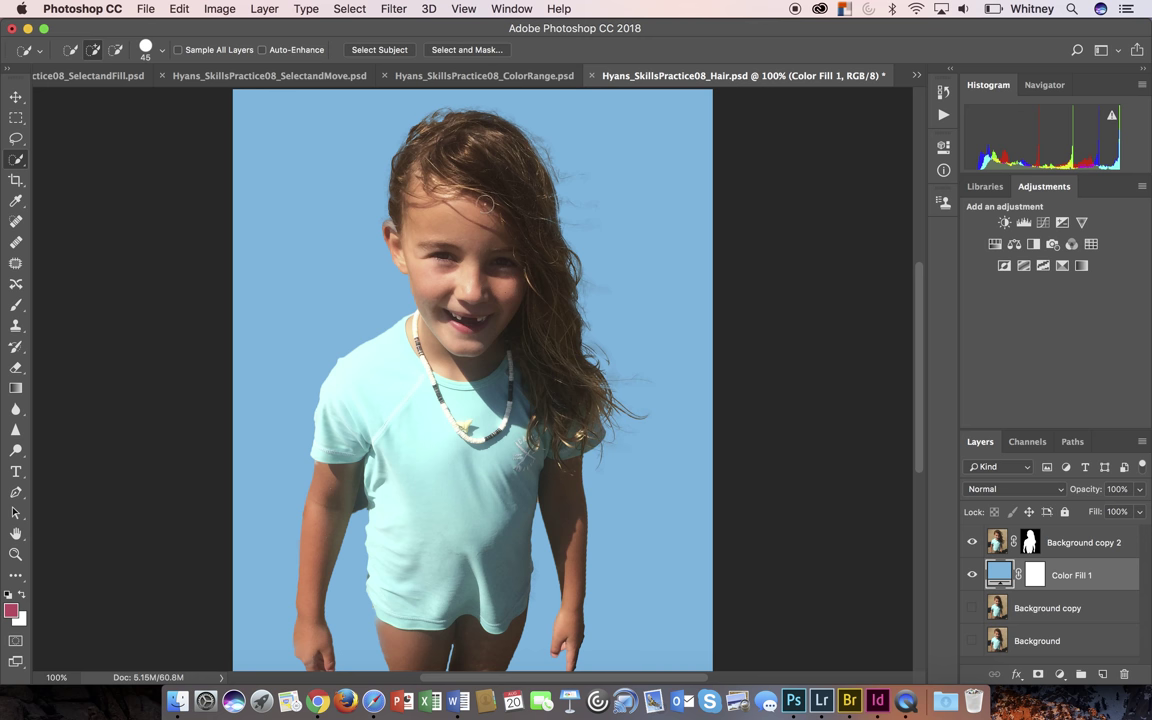
scroll(583, 320, down, 3)
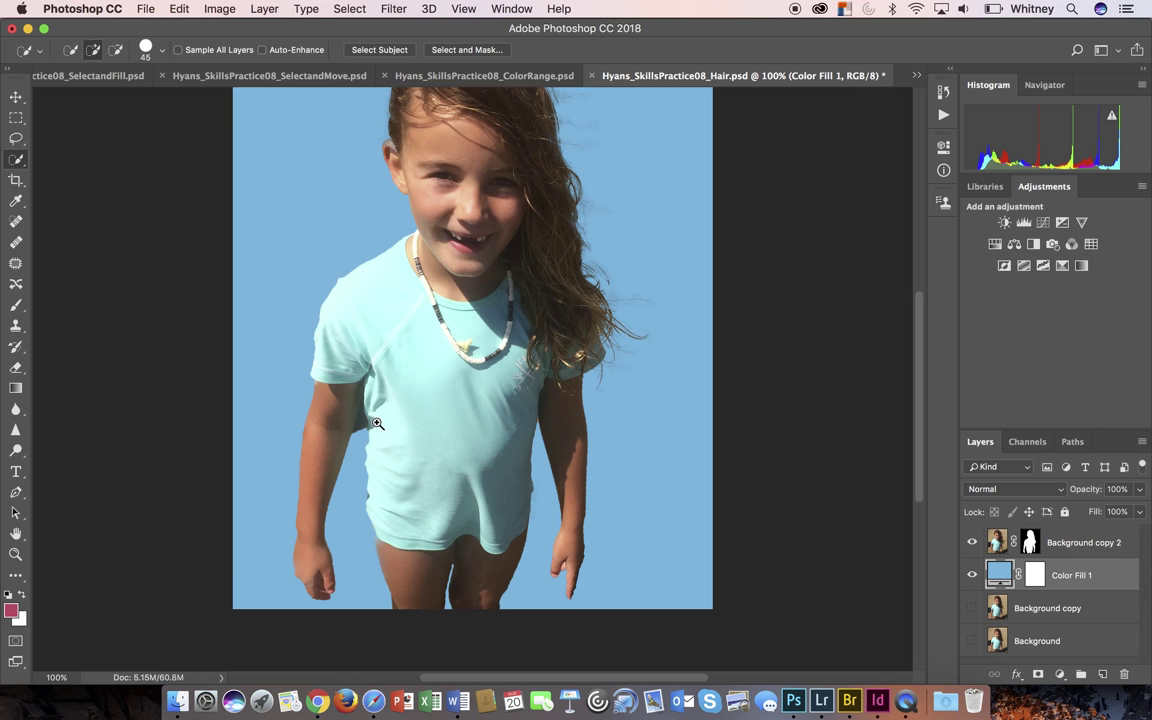
Zoom to 400% on the armpit, target Background copy 2's mask, and paint black over the dark patch.
click(370, 417)
click(370, 417)
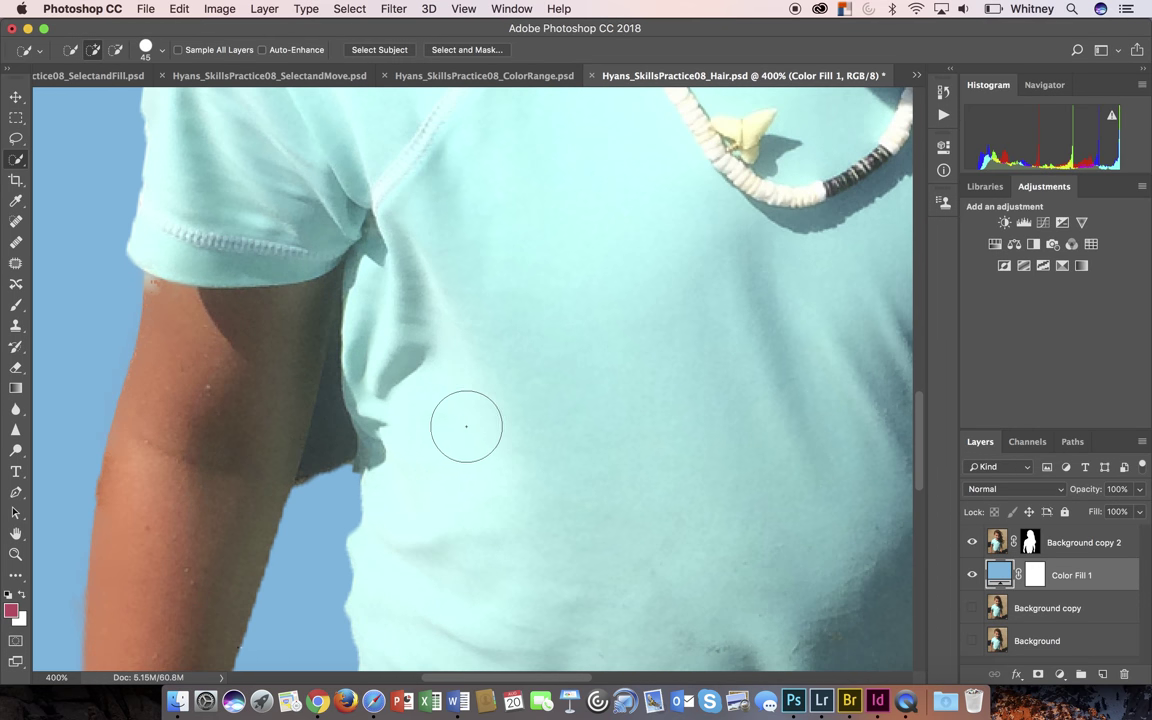
click(1030, 542)
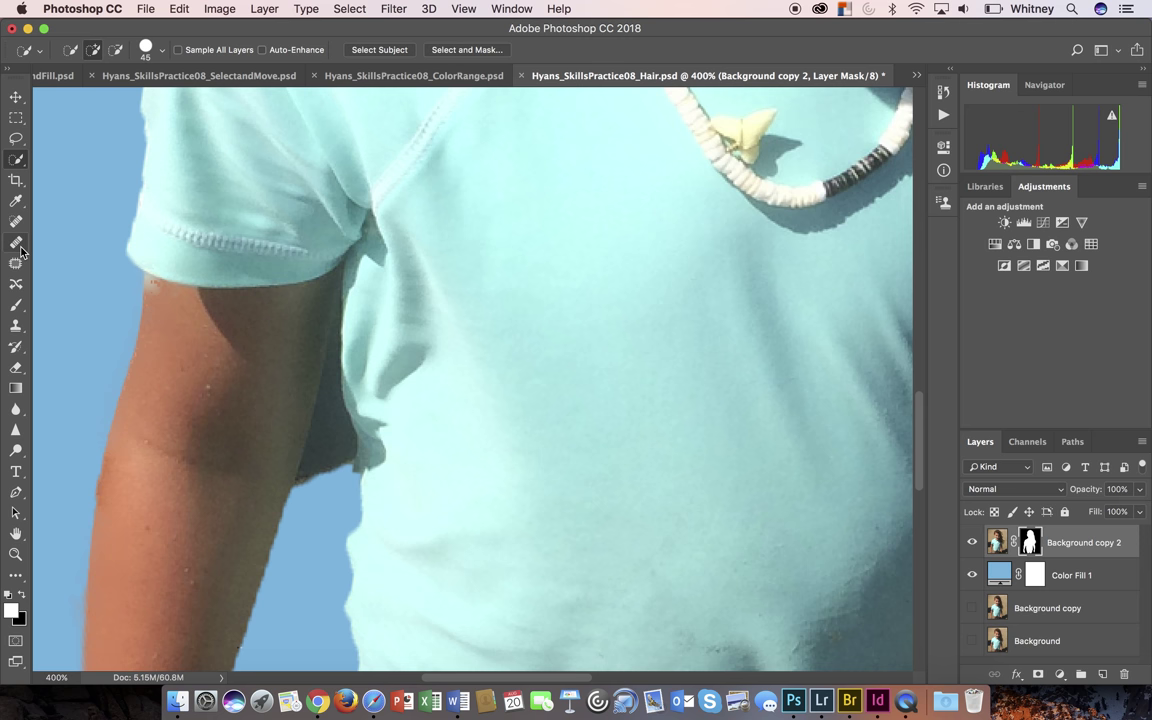
click(14, 307)
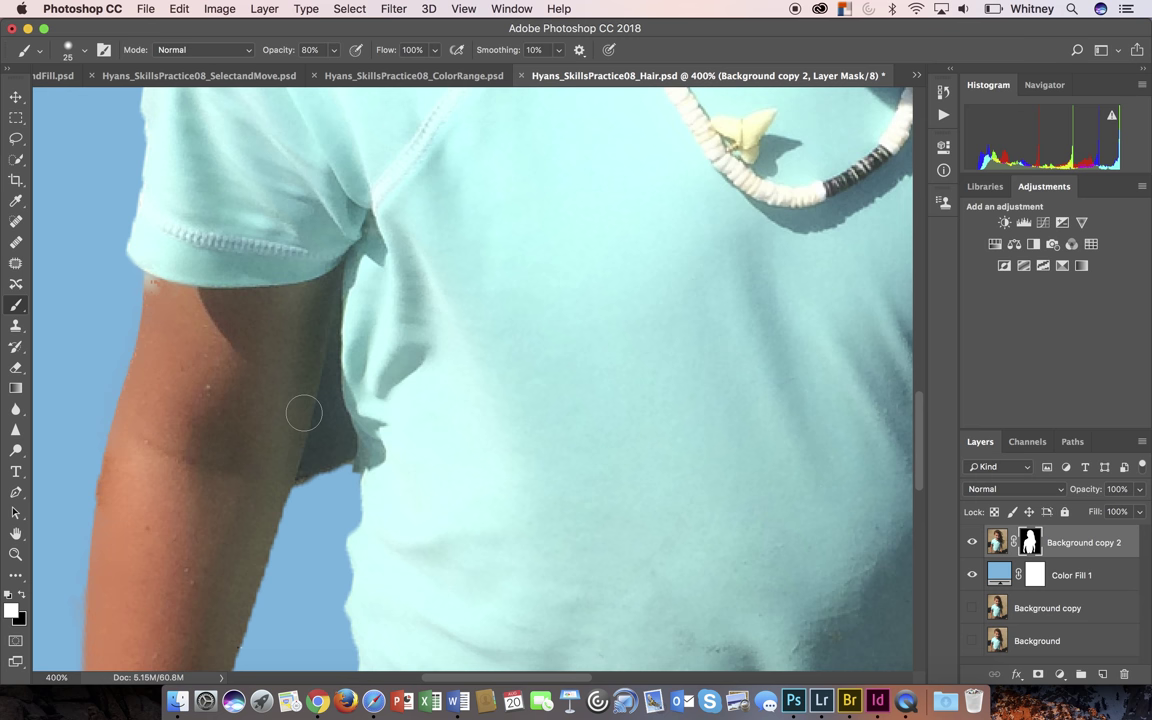
key(bracketleft)
key(bracketleft)
key(bracketleft)
key(bracketleft)
click(318, 484)
key(x)
mouse_move(318, 484)
mouse_down()
mouse_move(316, 445)
mouse_move(296, 493)
mouse_move(318, 460)
mouse_move(327, 483)
mouse_move(331, 454)
mouse_move(354, 478)
mouse_move(334, 430)
mouse_move(331, 444)
mouse_move(333, 407)
mouse_move(313, 460)
mouse_move(327, 444)
mouse_move(324, 487)
mouse_up()
With a larger brush, mask out the remaining armpit shadow and the orange fringe at the shirt hem.
key(bracketright)
key(bracketright)
key(bracketright)
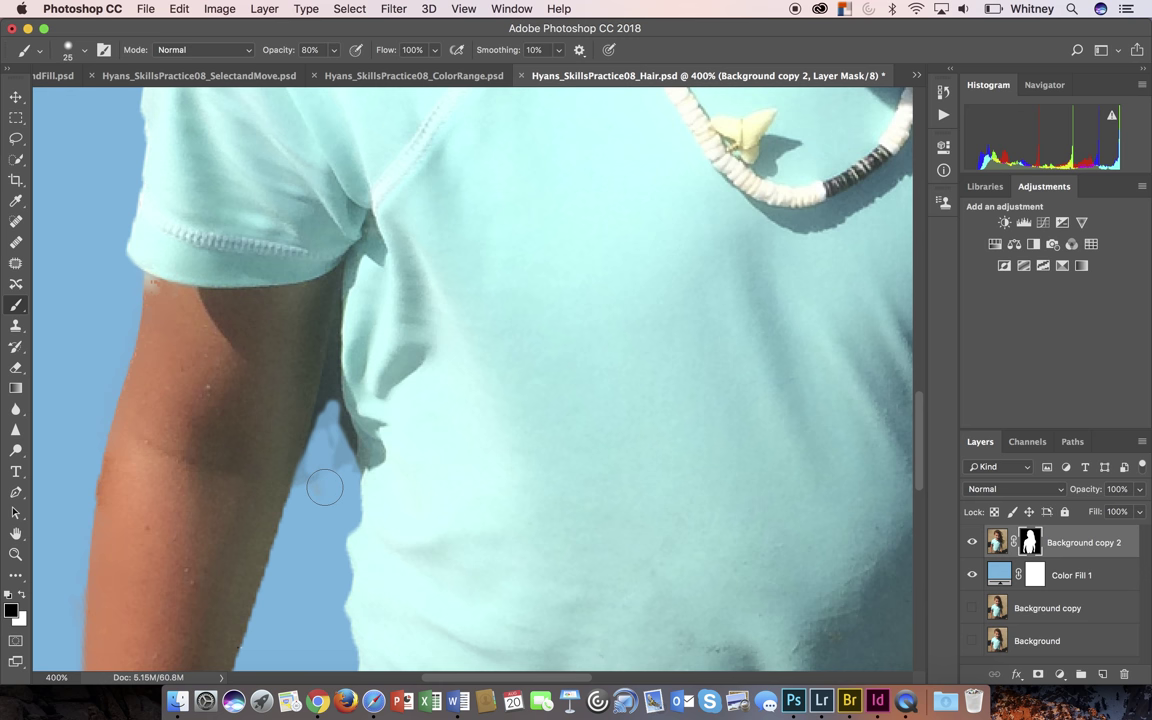
mouse_move(312, 490)
mouse_down()
mouse_move(302, 397)
mouse_move(336, 435)
mouse_move(300, 395)
mouse_move(330, 426)
mouse_up()
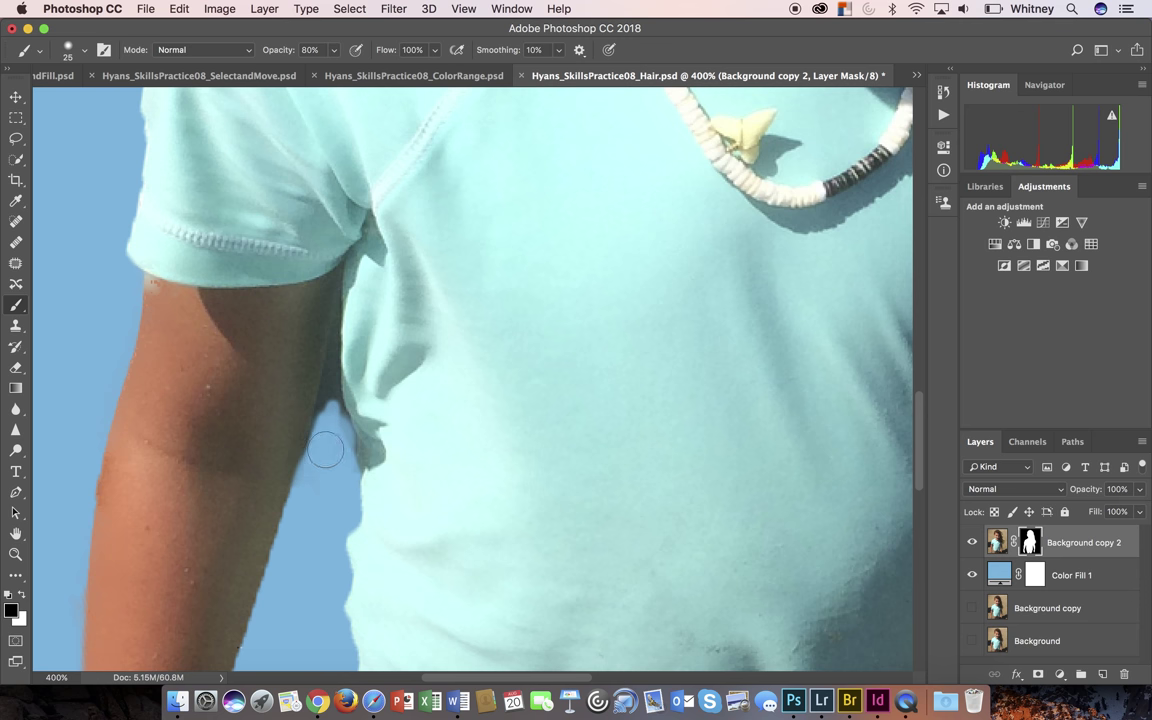
scroll(290, 607, down, 3)
scroll(290, 607, down, 10)
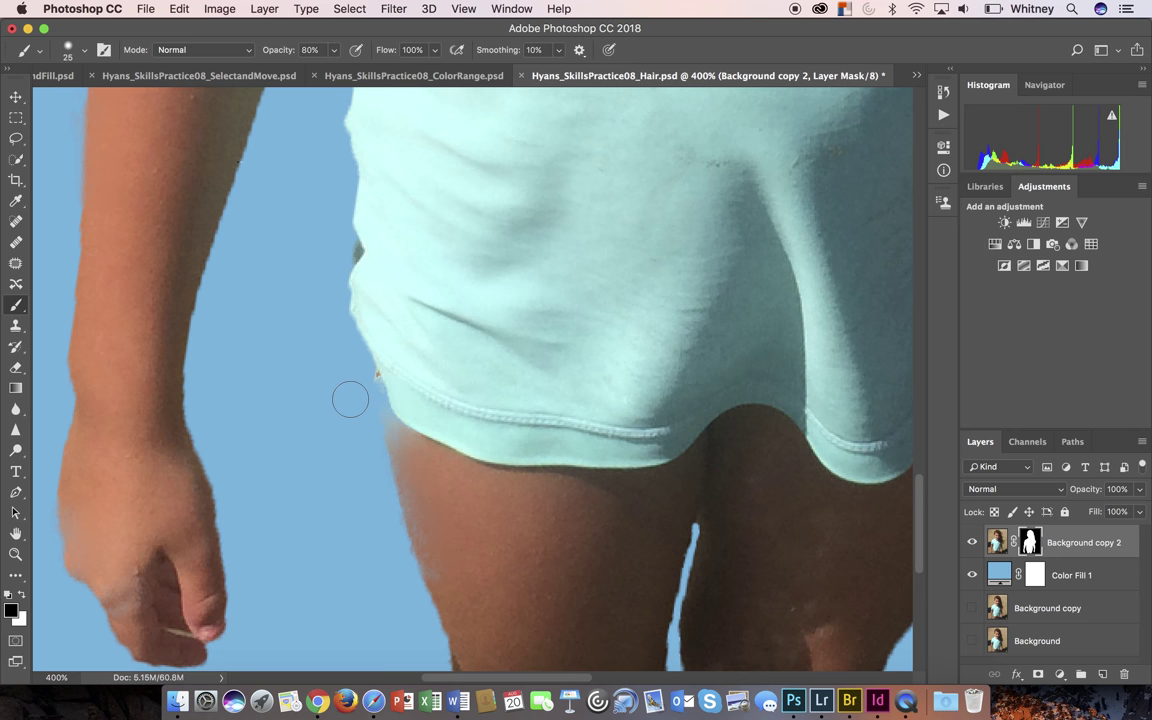
key(x)
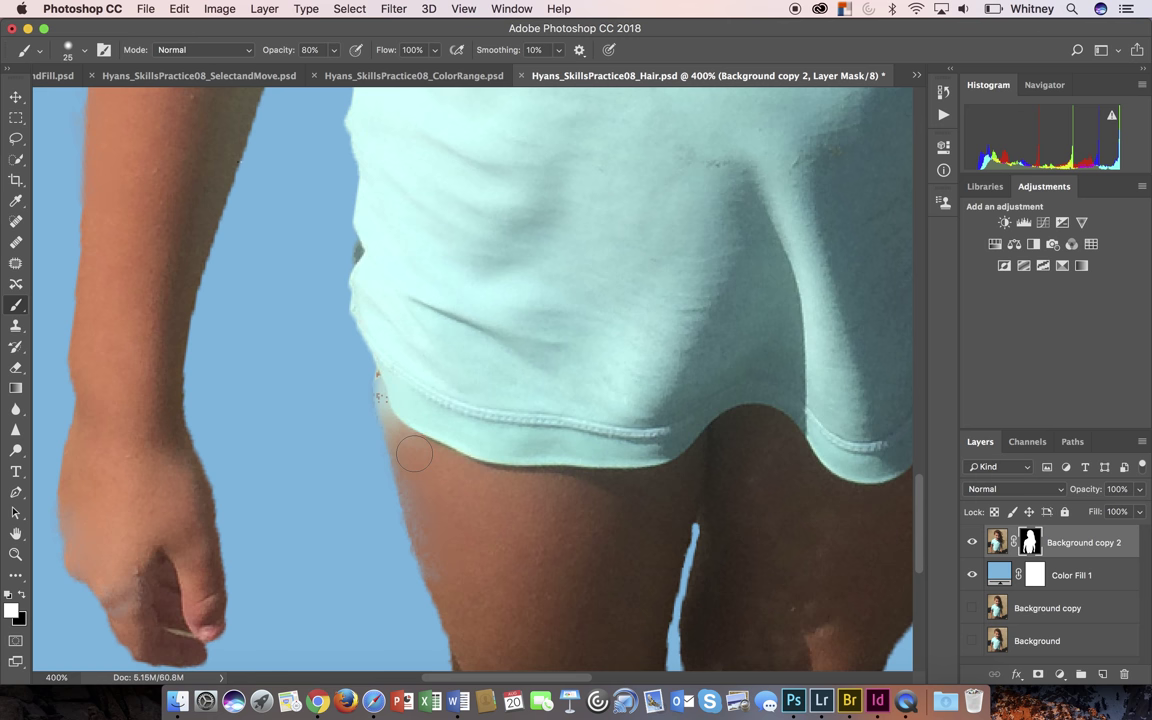
key(x)
mouse_move(362, 394)
mouse_down()
mouse_move(368, 432)
mouse_move(357, 381)
mouse_move(366, 431)
mouse_up()
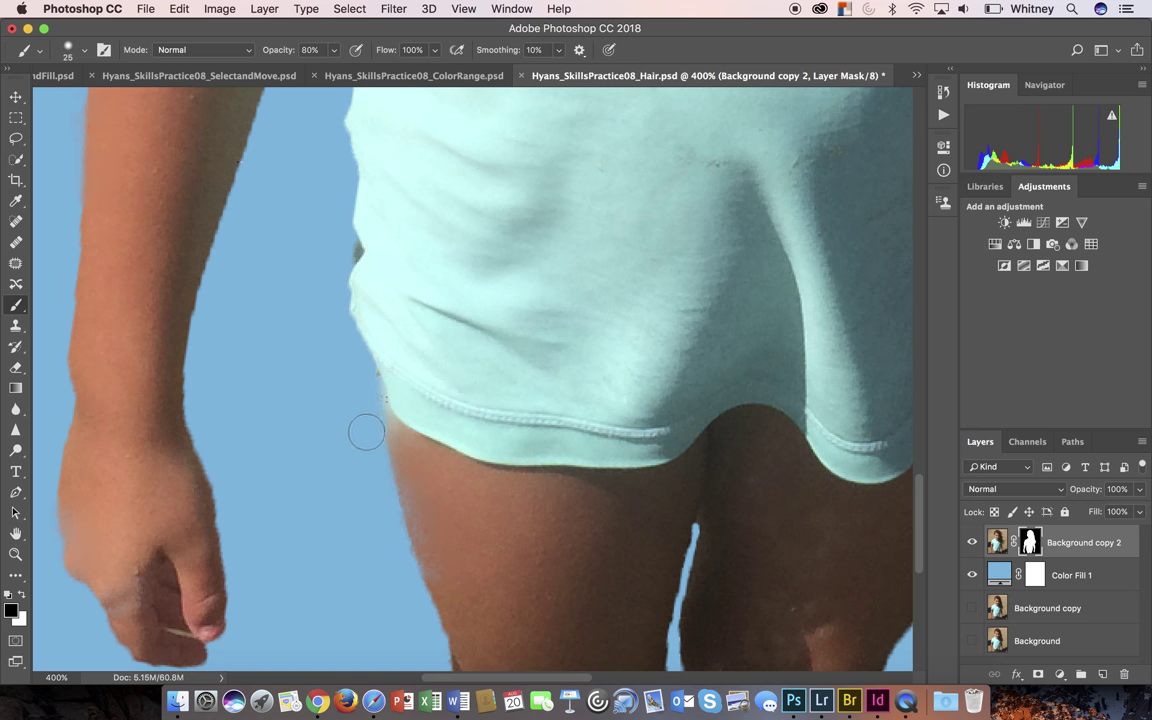
Zoom back out from the girl's face until the whole photo is visible.
scroll(336, 404, down, 2)
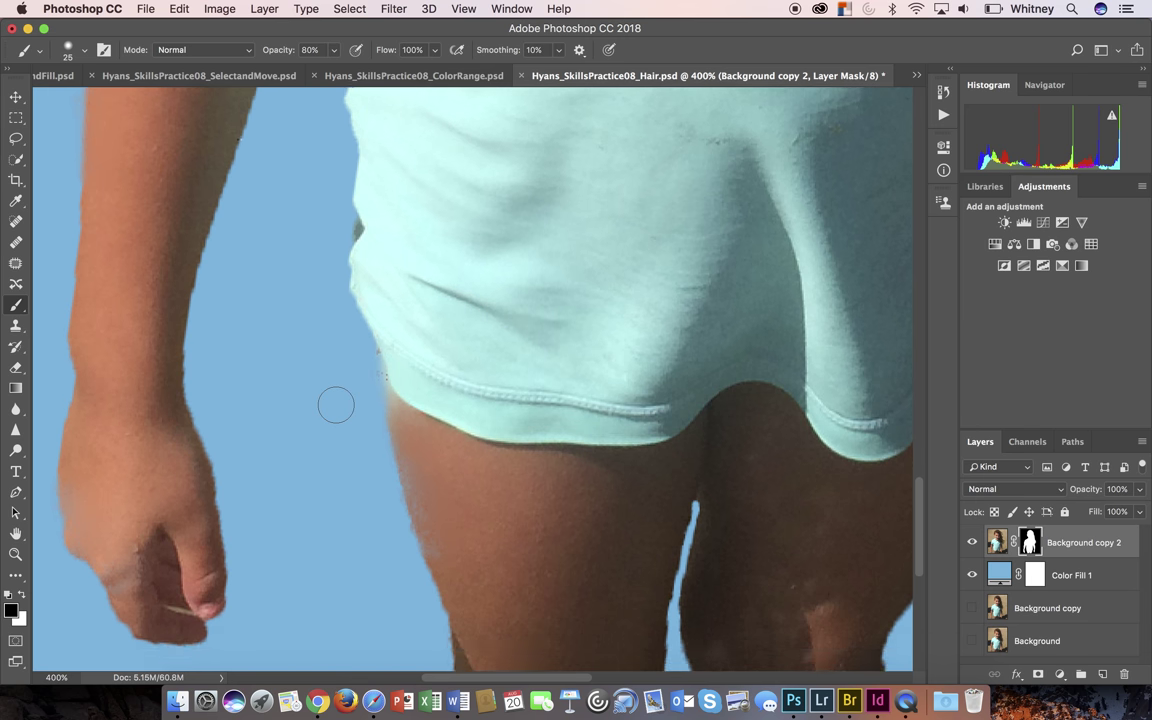
scroll(336, 404, down, 4)
scroll(336, 404, up, 15)
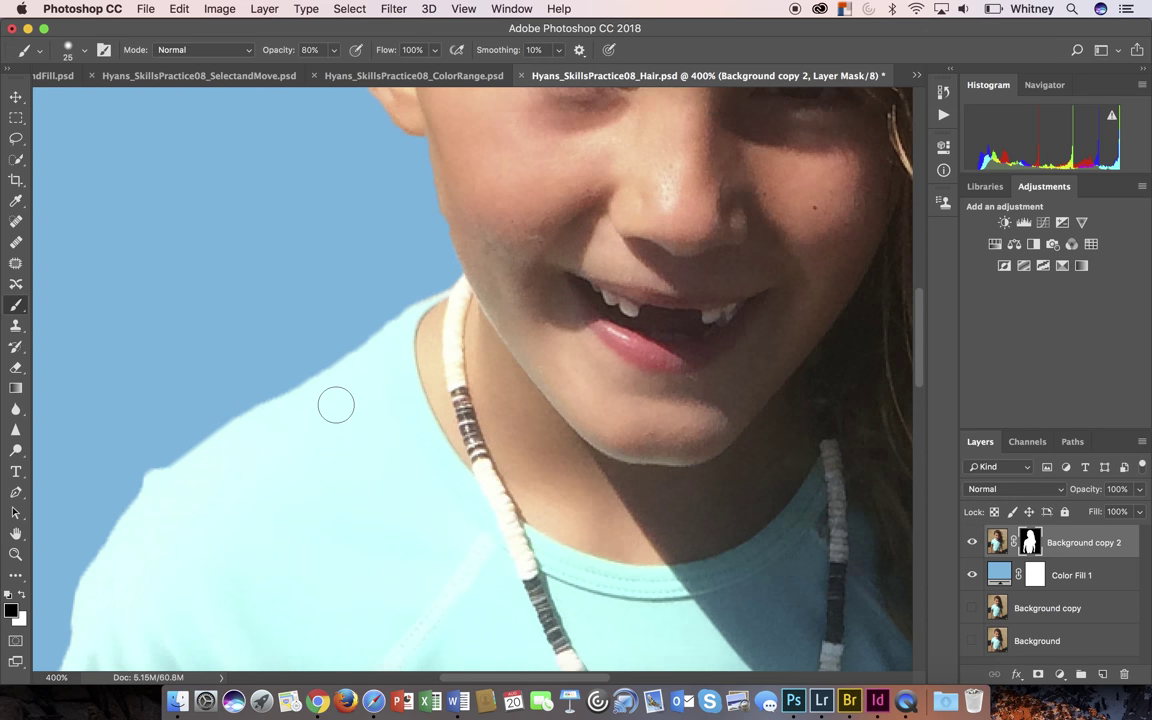
scroll(336, 404, up, 5)
scroll(336, 404, right, 4)
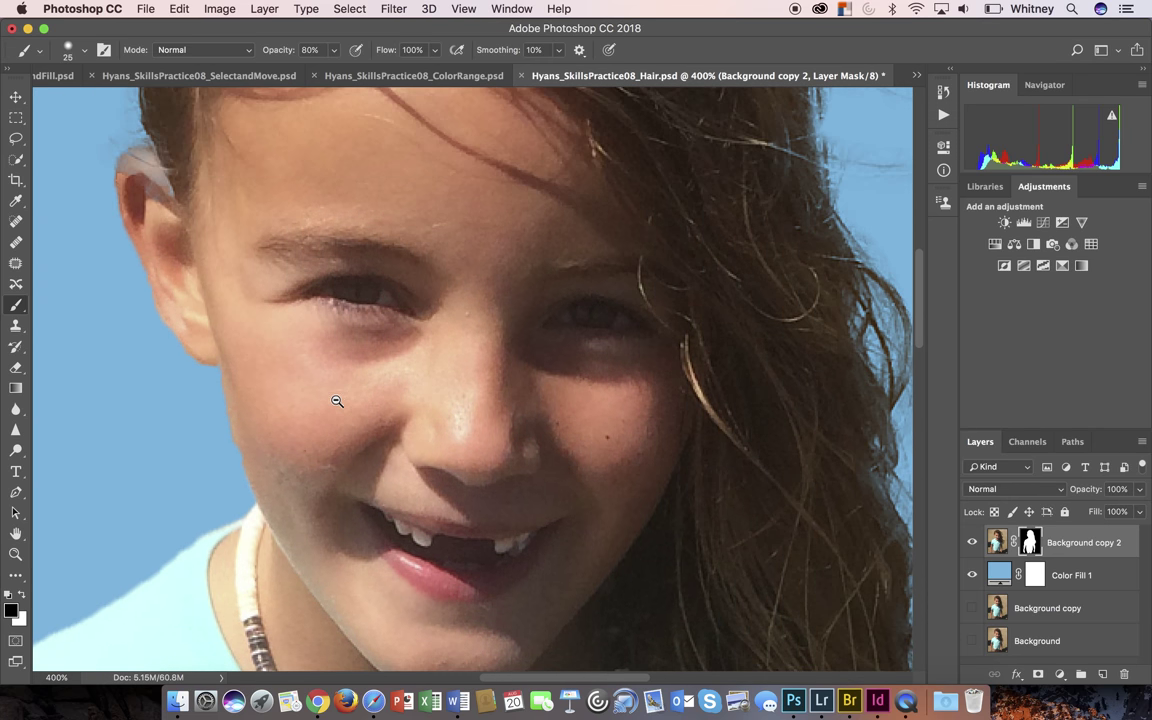
alt+click(337, 401)
alt+click(337, 400)
alt+click(337, 398)
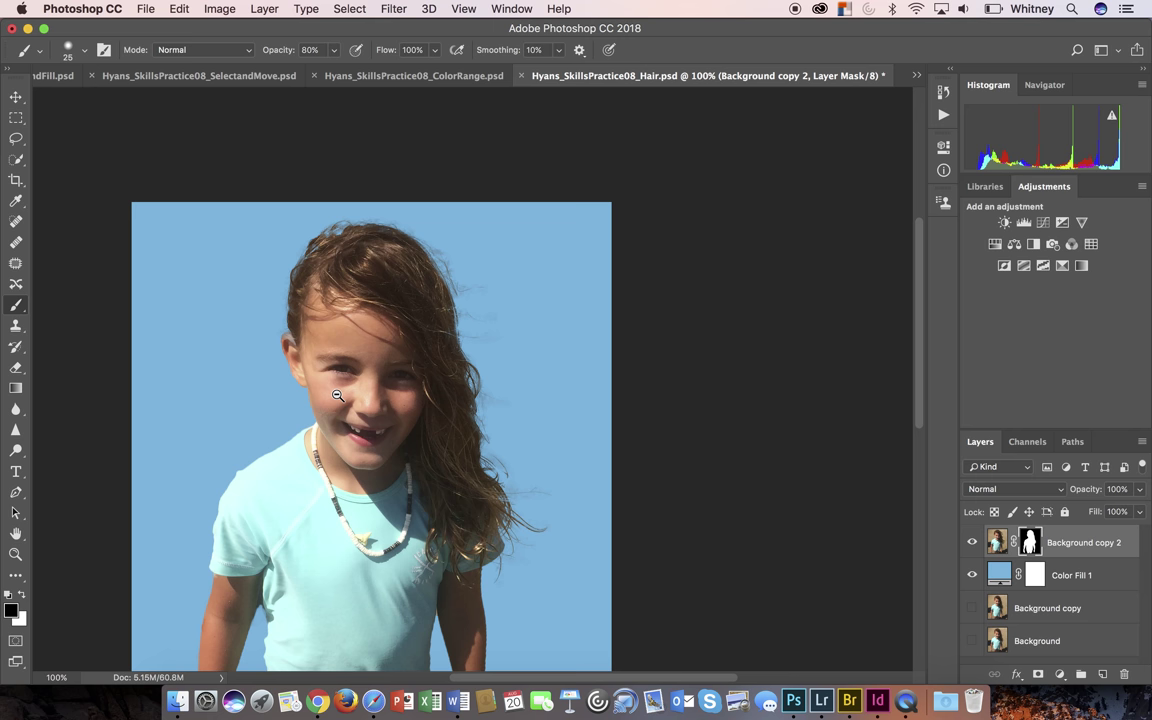
Float the Layers panel out of the dock and make it tall enough to show every layer.
scroll(809, 464, down, 3)
scroll(809, 464, left, 3)
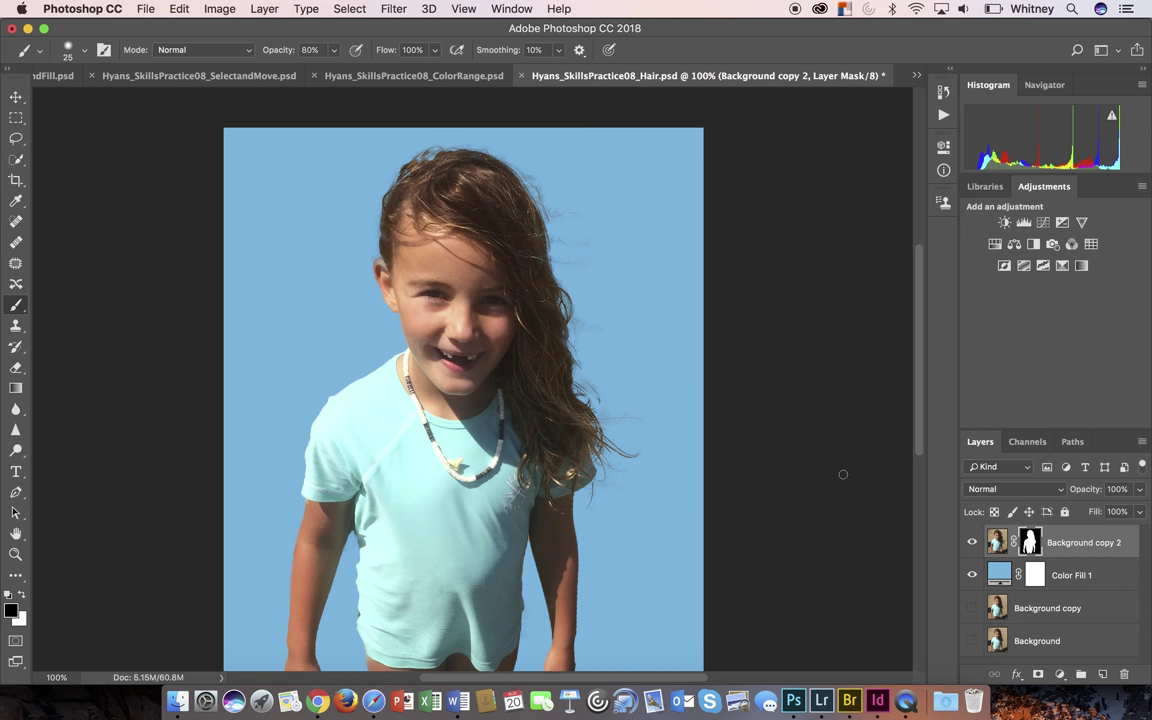
drag(983, 444, 663, 319)
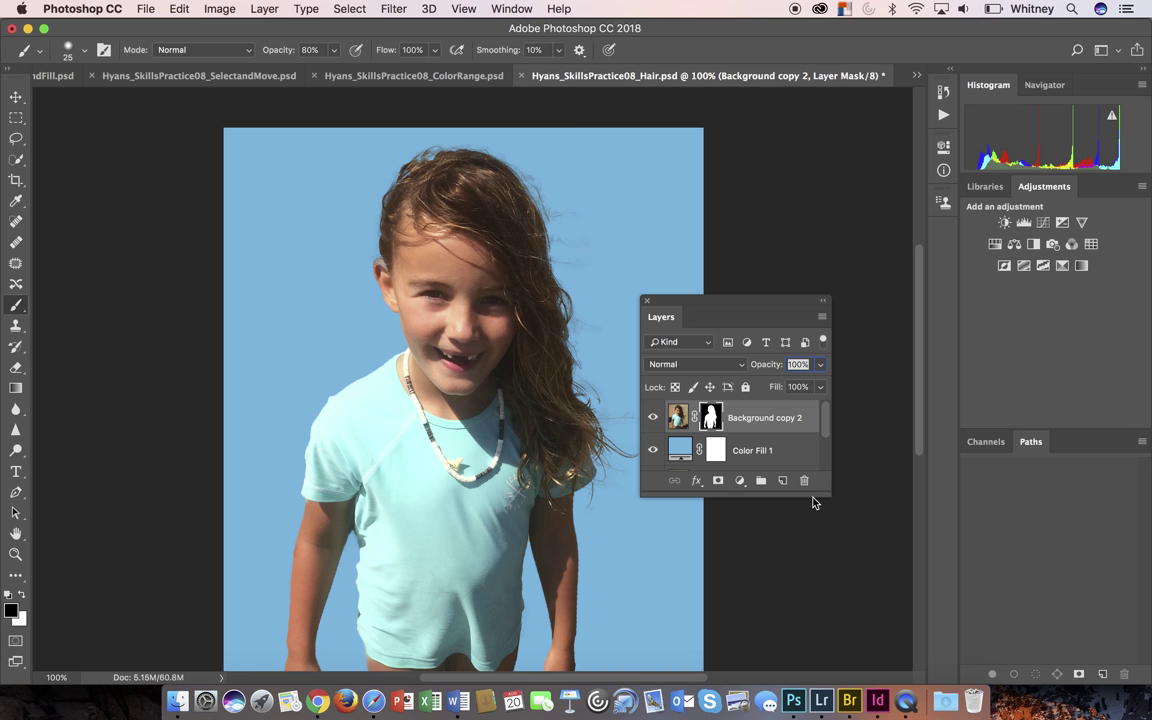
drag(812, 494, 814, 600)
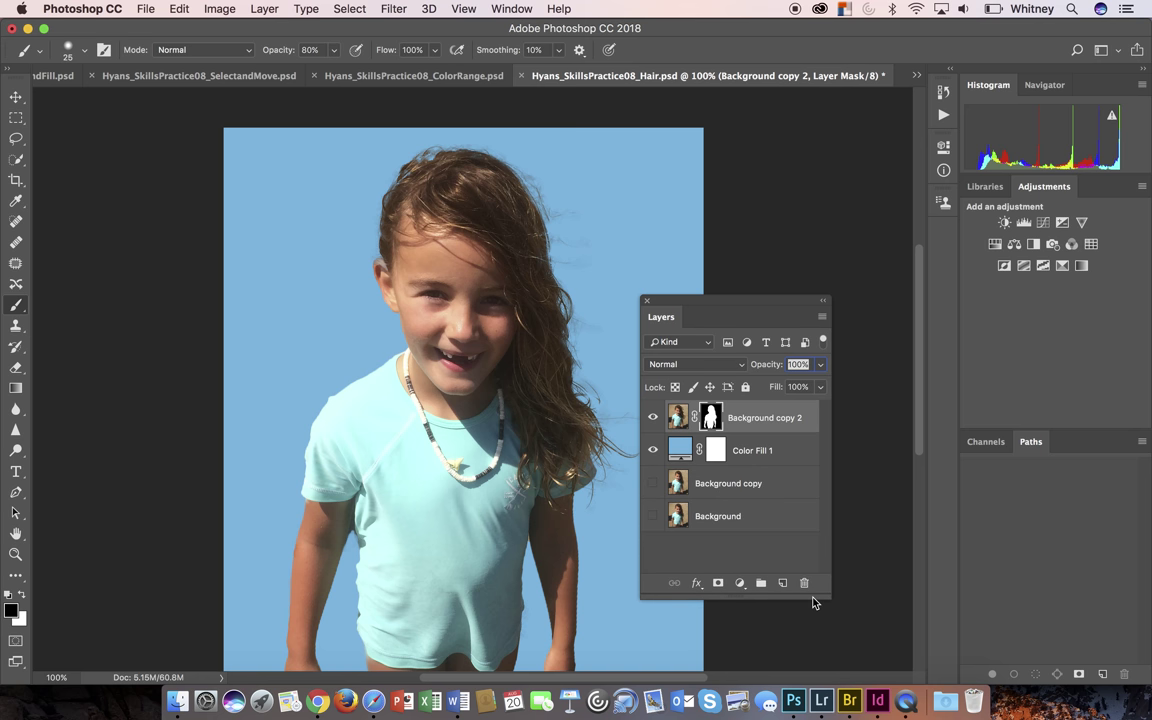
Add a new Gradient fill layer directly above Color Fill 1.
click(740, 583)
click(736, 570)
click(680, 450)
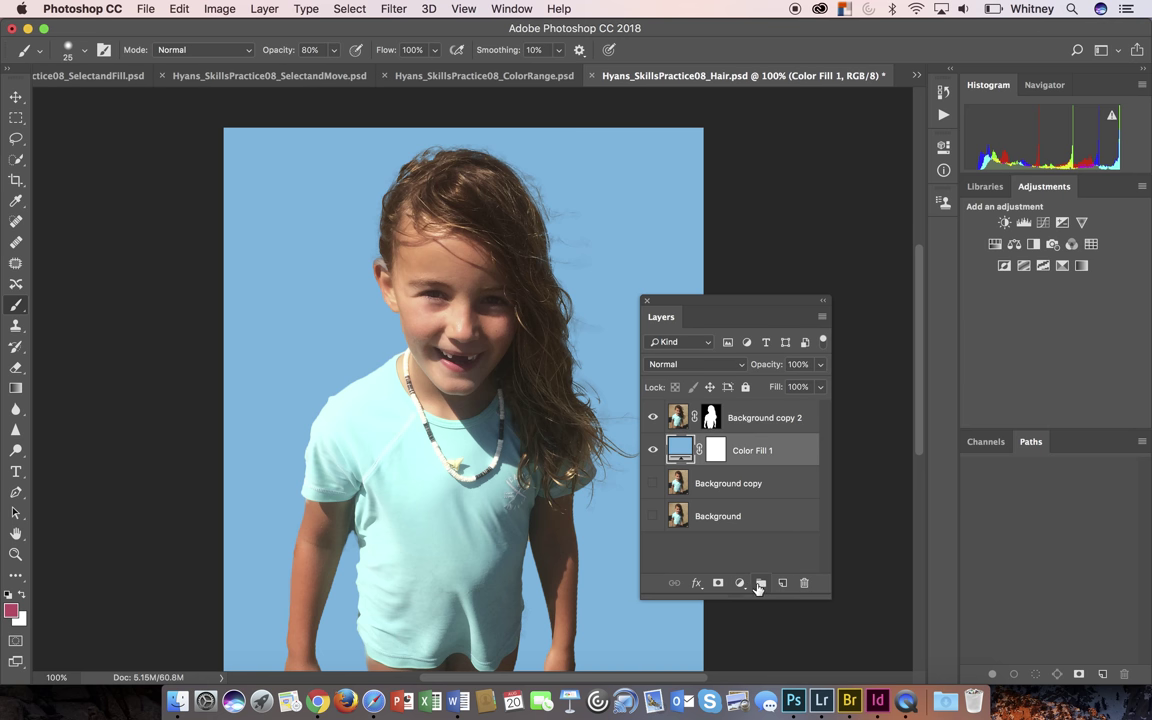
click(740, 583)
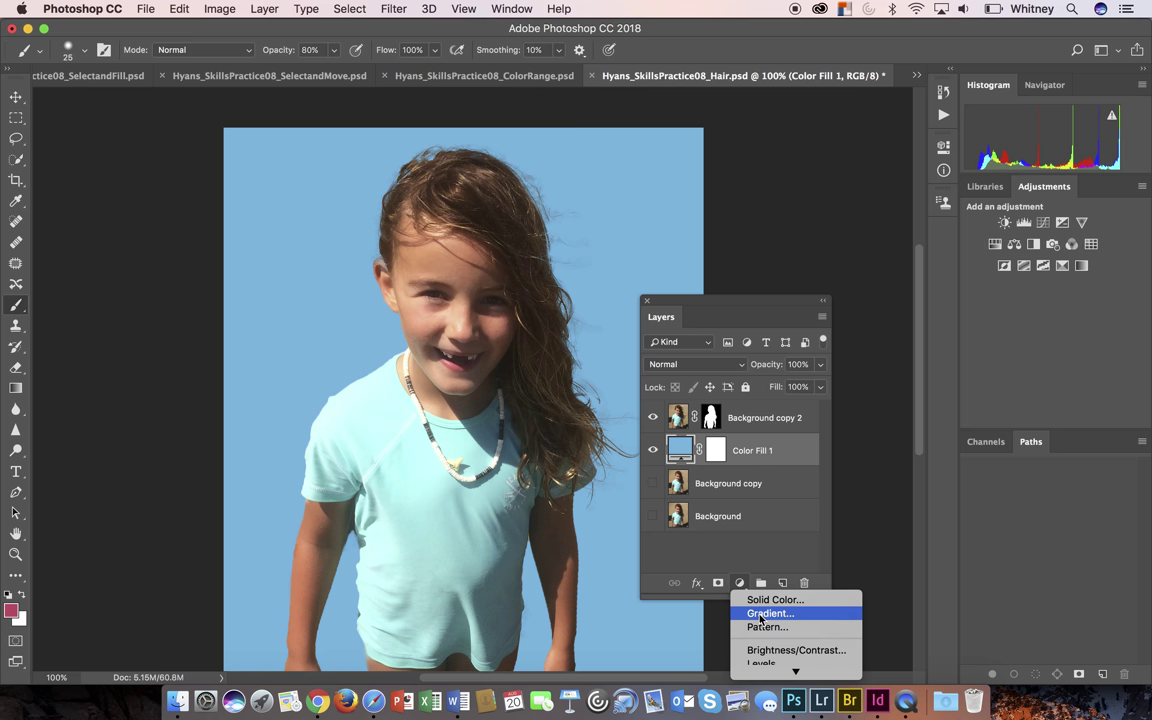
click(768, 613)
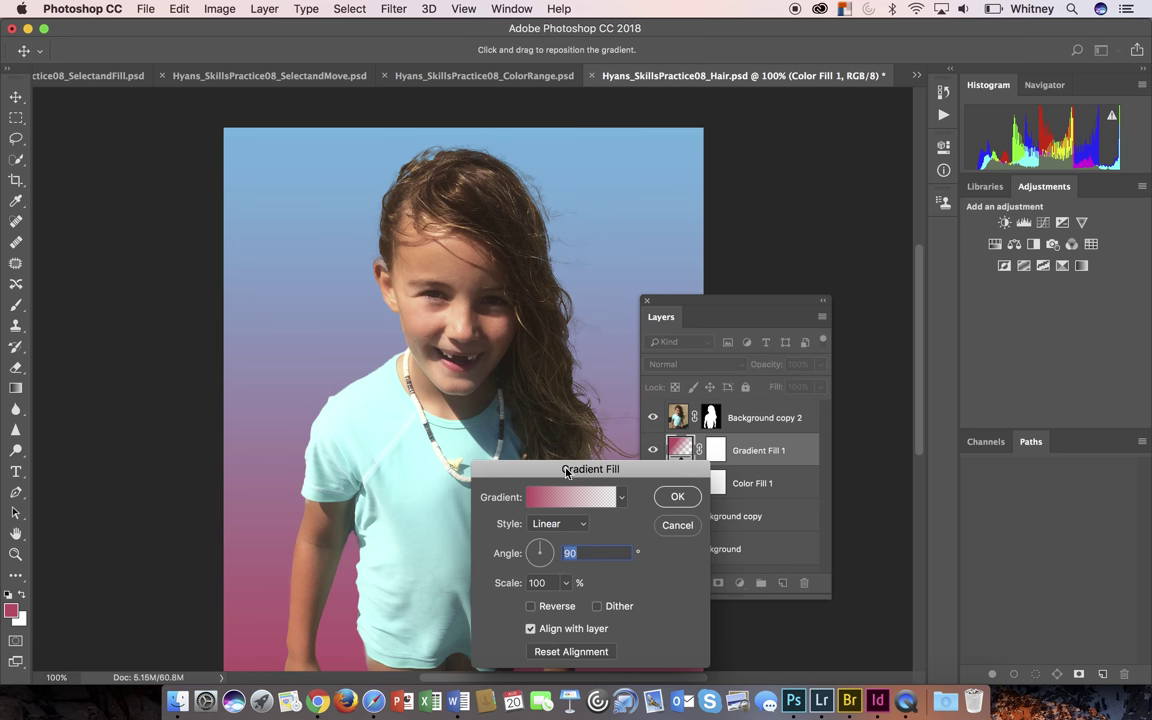
Choose the pink-to-white gradient preset for the fill and confirm it.
drag(548, 468, 899, 385)
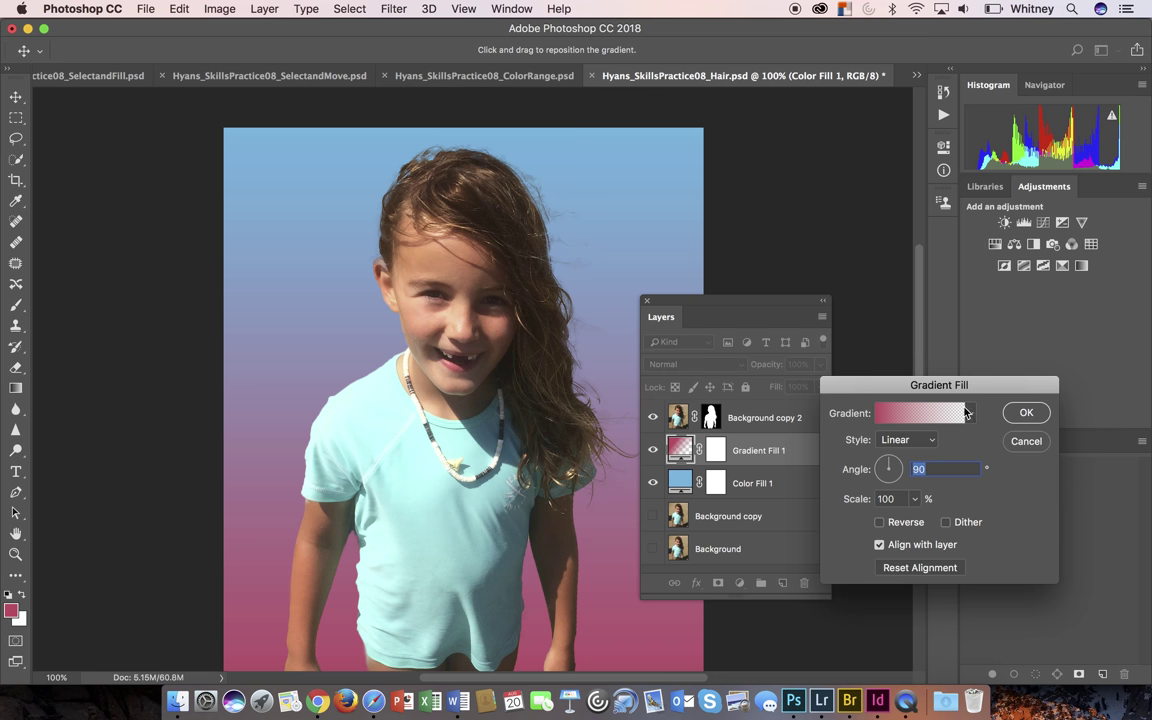
click(969, 413)
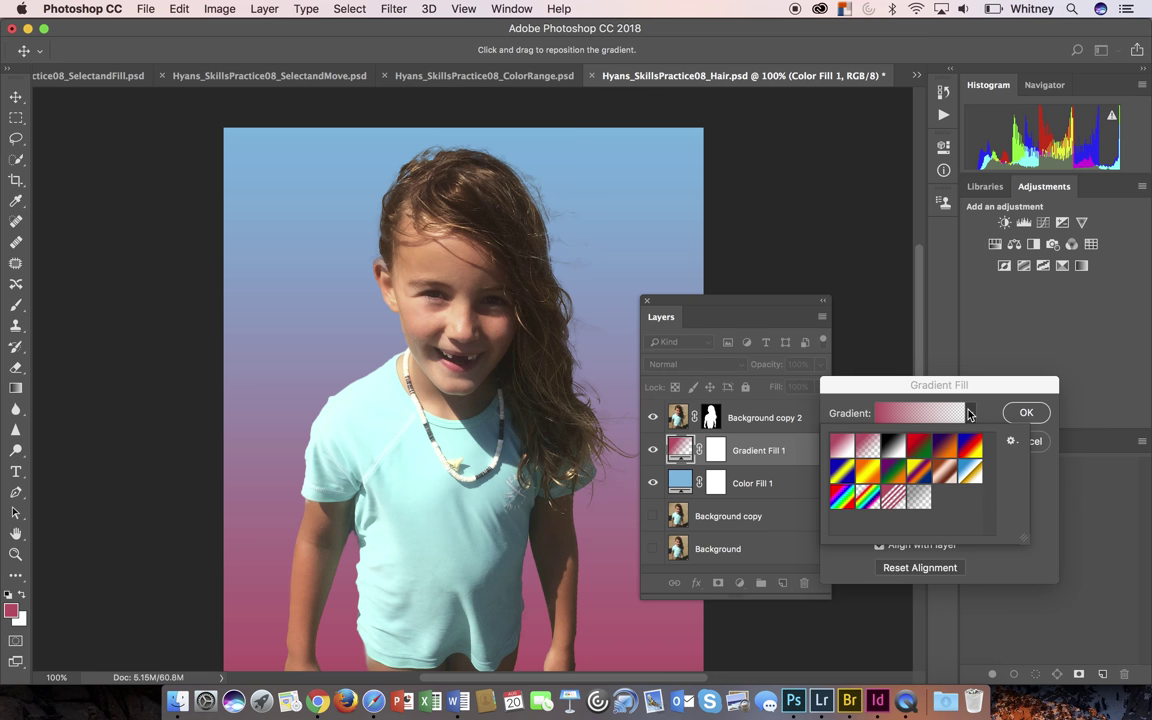
click(843, 498)
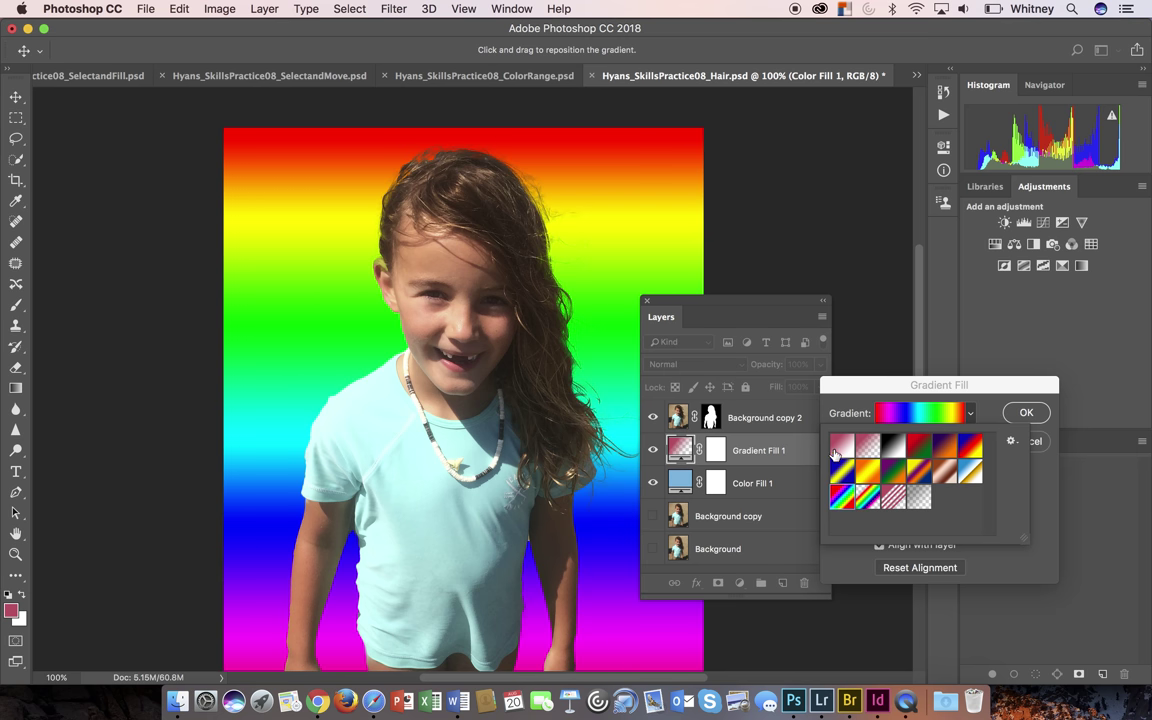
click(841, 446)
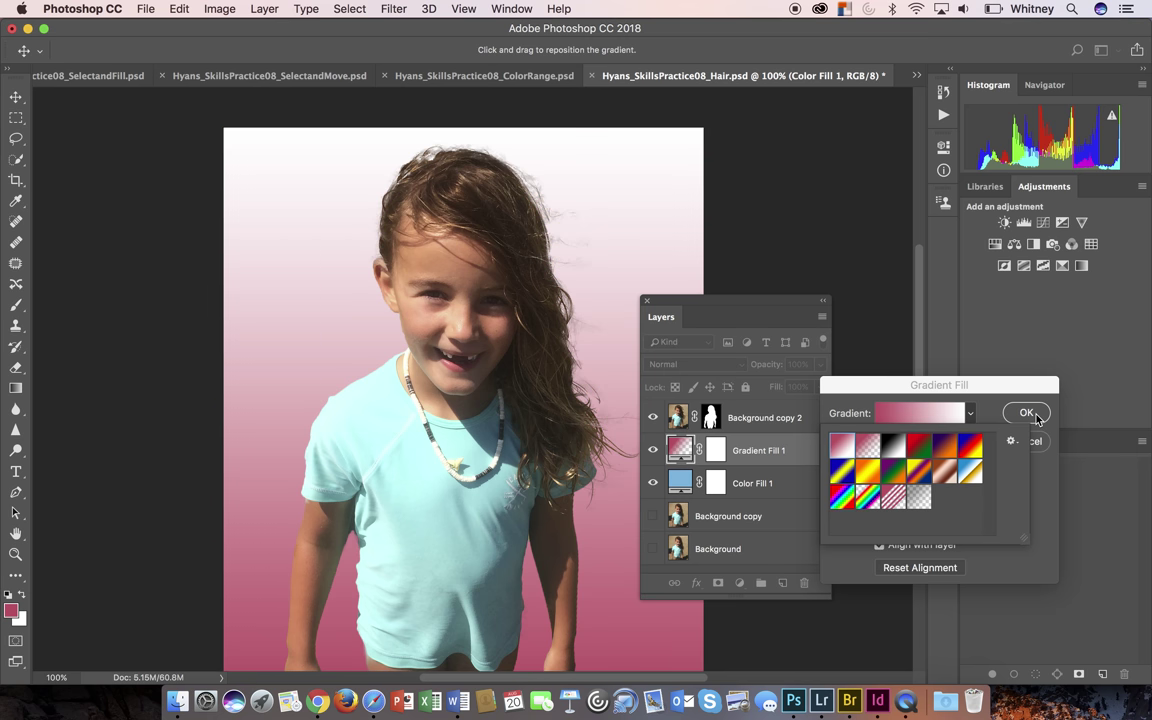
click(1027, 413)
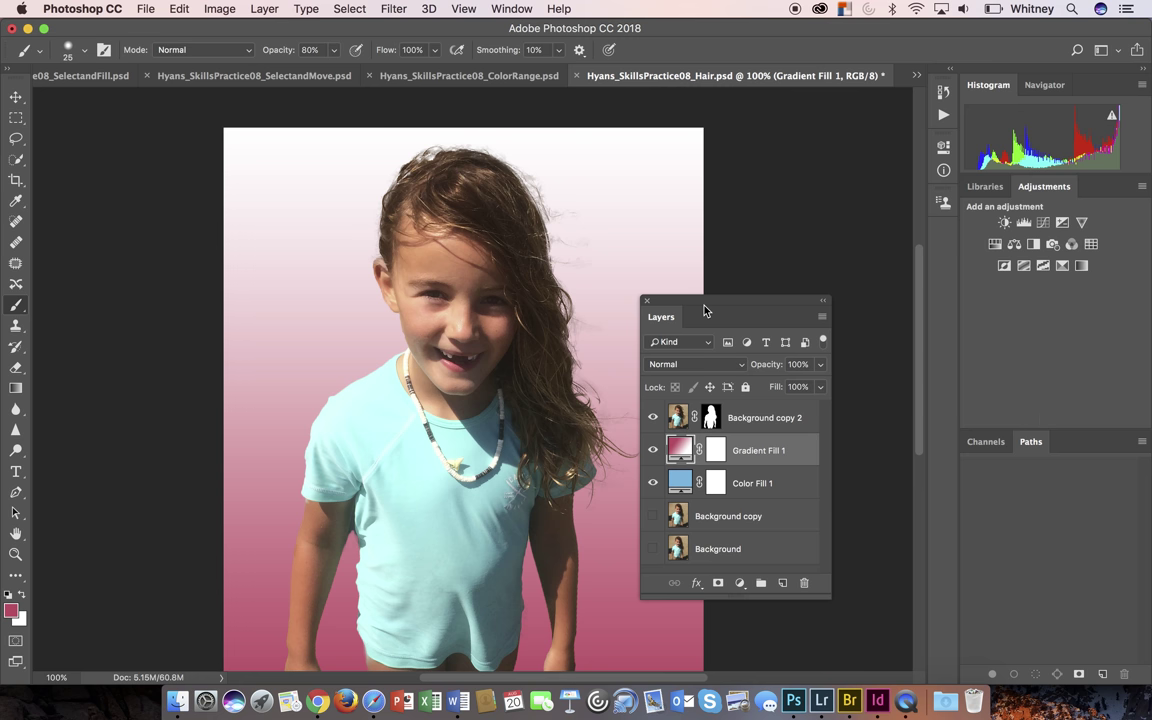
drag(704, 308, 706, 258)
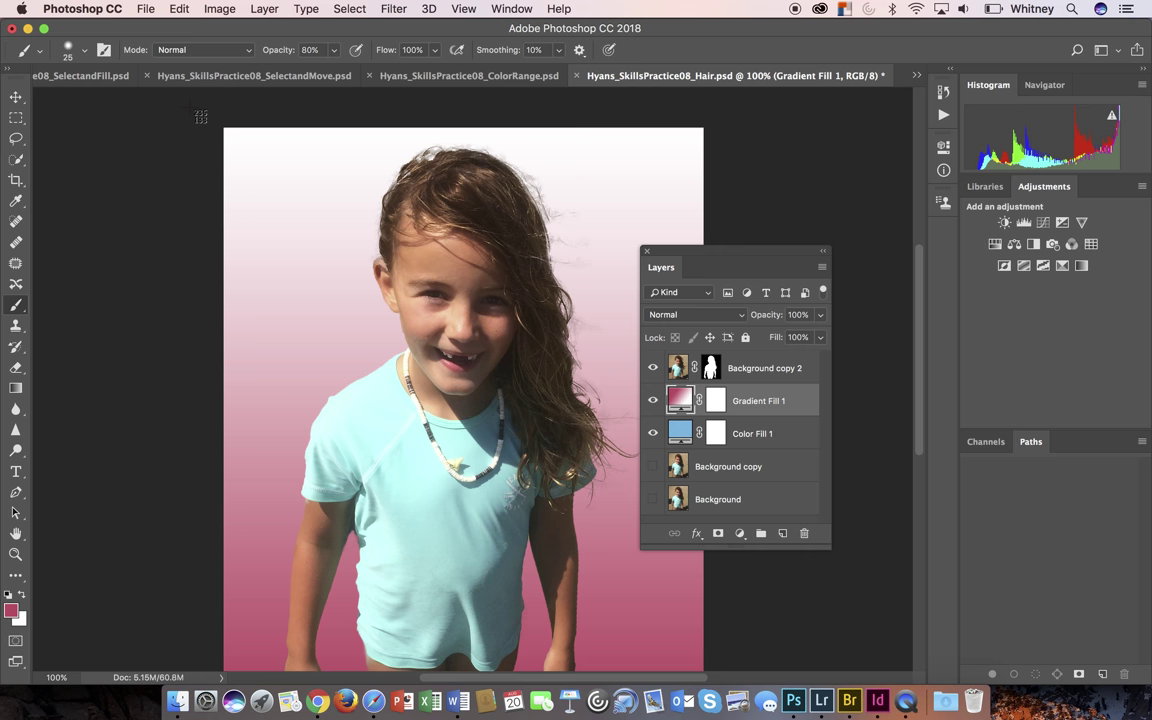
drag(177, 104, 880, 634)
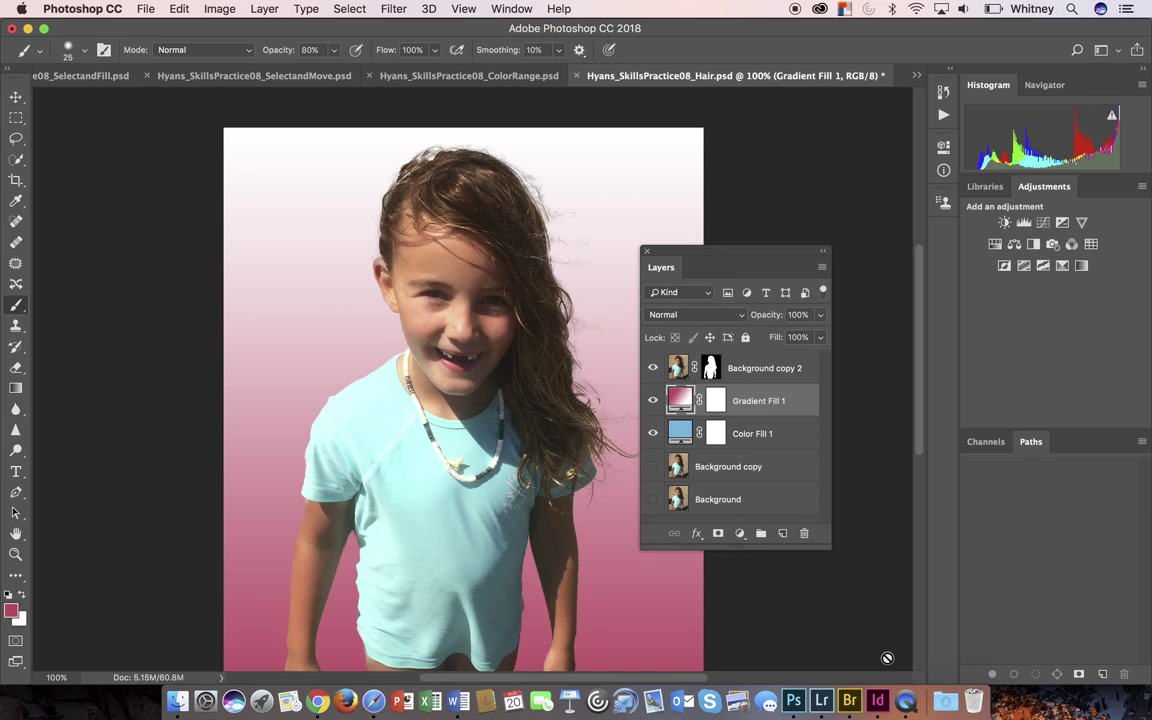